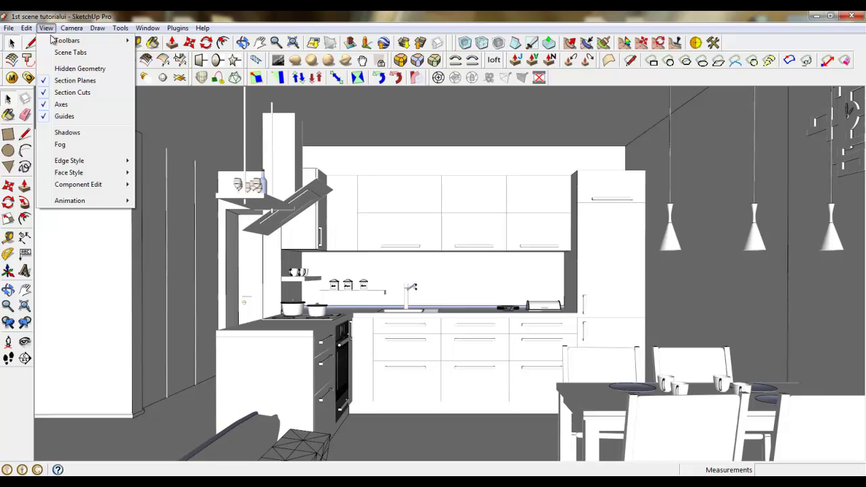
# Show the scene tabs and add a new scene from the current kitchen view
pyautogui.click(64, 52)
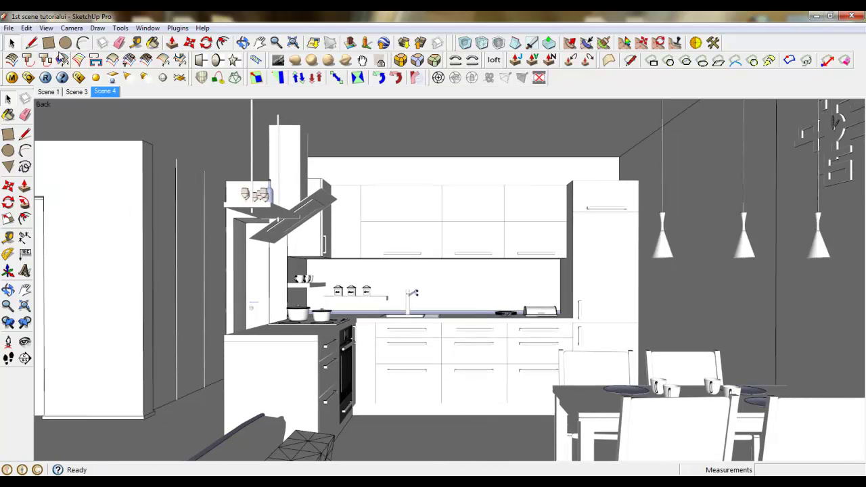
pyautogui.click(46, 27)
pyautogui.moveTo(84, 200)
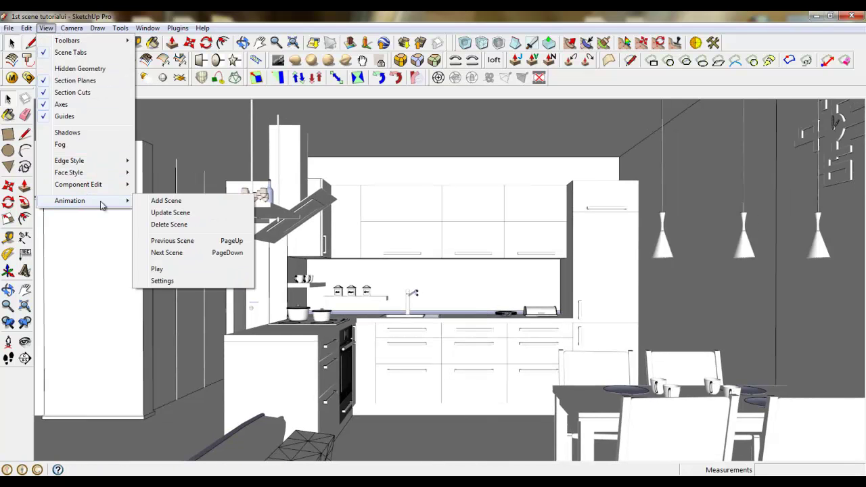
pyautogui.click(174, 199)
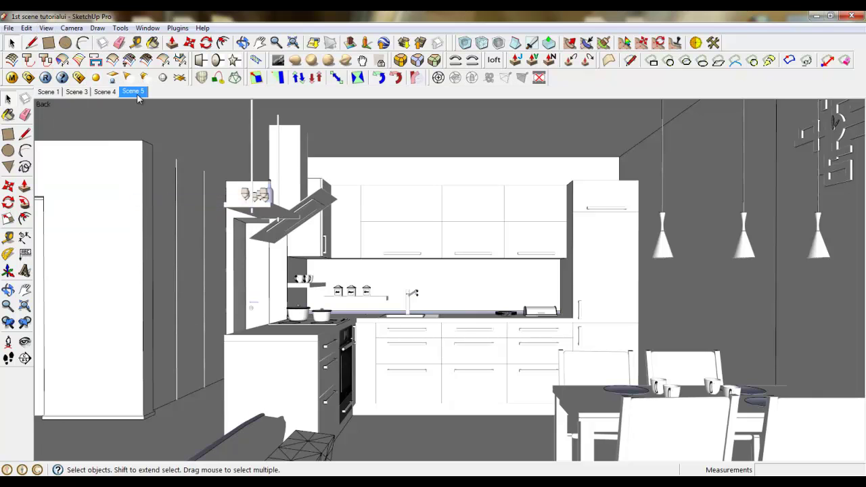
# Orbit around the kitchen, restore Scene 5, and view Scene 3 and Scene 1
pyautogui.scroll(6, 470, 352)
pyautogui.moveTo(466, 325); pyautogui.dragTo(331, 186, button='middle')
pyautogui.scroll(-4, 380, 301)
pyautogui.moveTo(381, 301); pyautogui.dragTo(416, 299, button='middle')
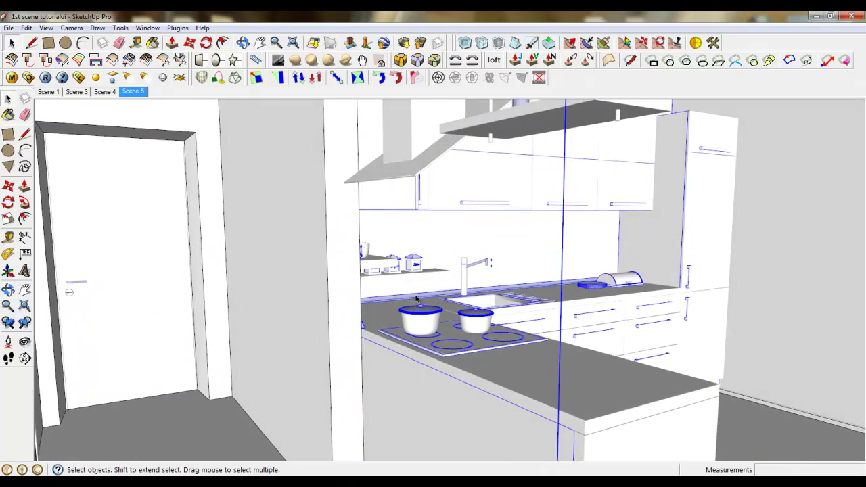
pyautogui.click(132, 92)
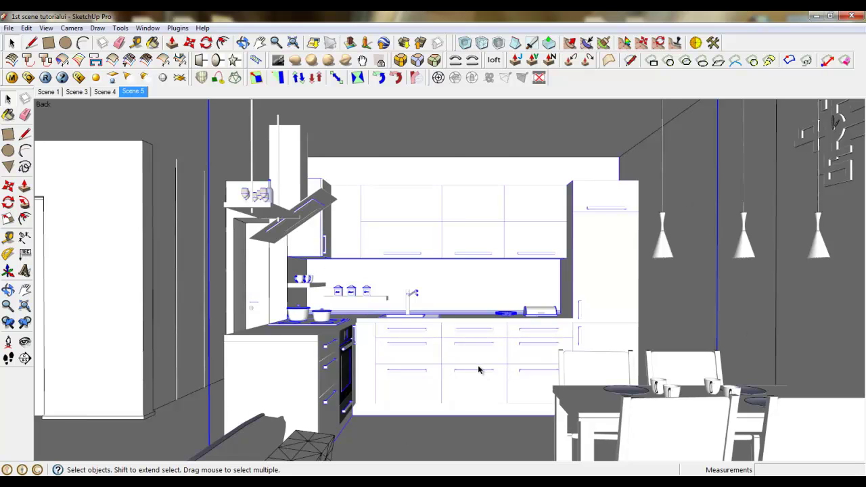
pyautogui.click(77, 92)
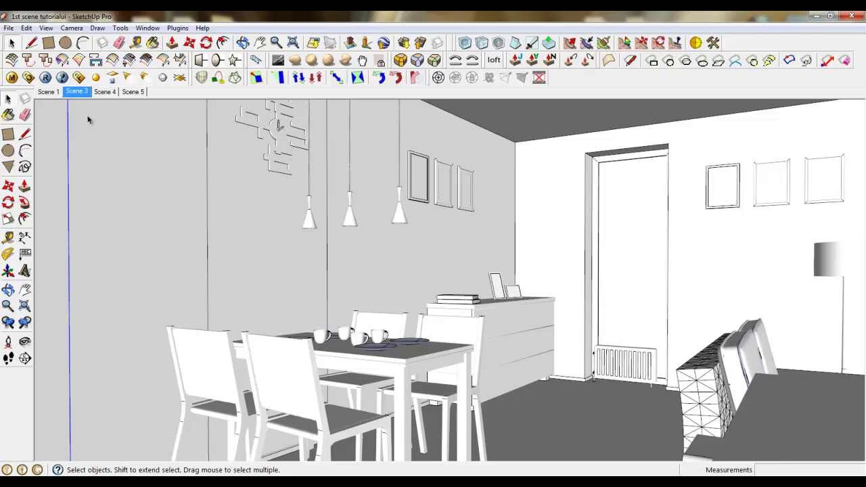
pyautogui.click(57, 94)
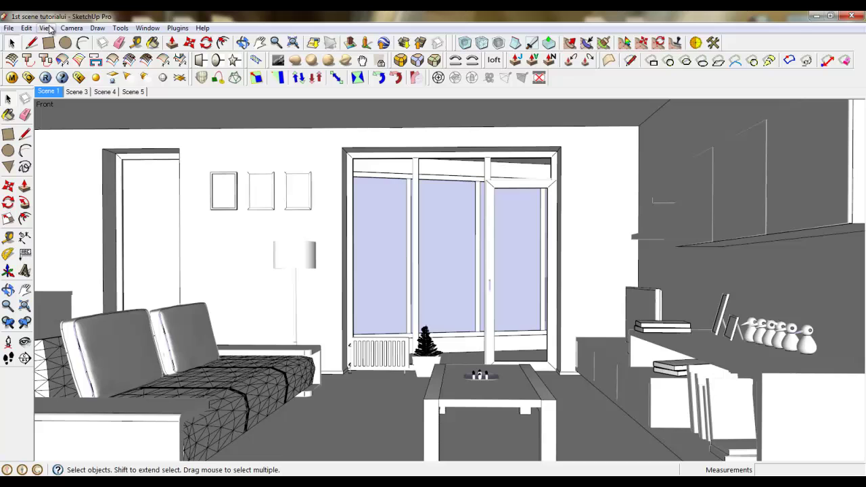
# Update Scene 1 from its current view and return to Scene 5
pyautogui.click(46, 27)
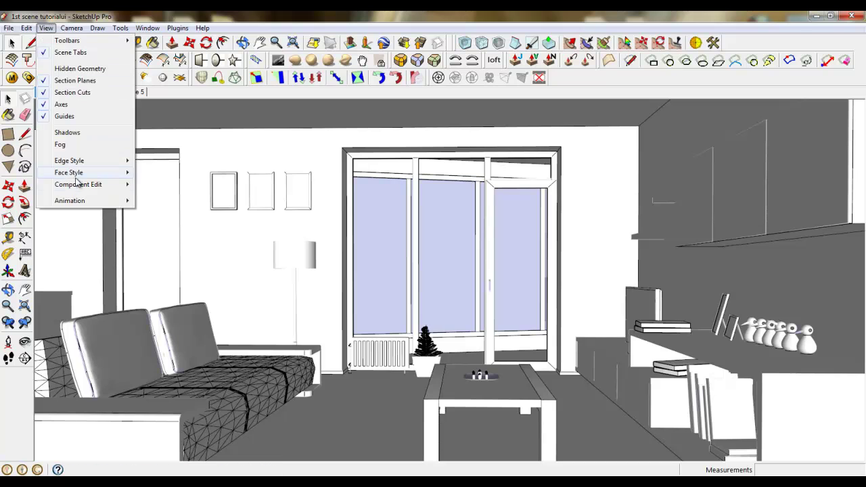
pyautogui.moveTo(78, 201)
pyautogui.click(171, 212)
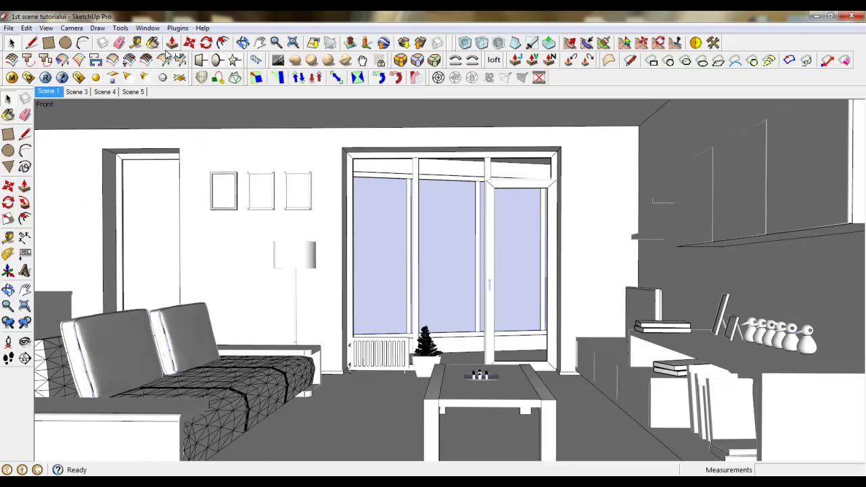
pyautogui.click(140, 92)
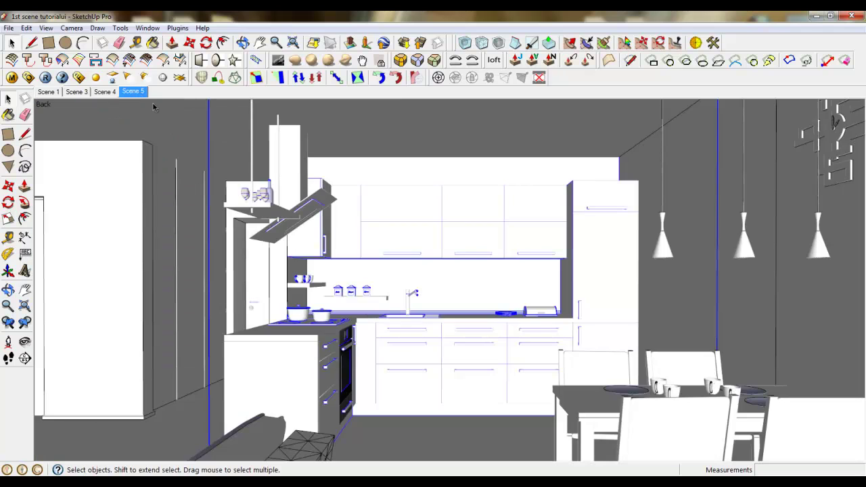
# Orbit away from the Scene 5 view, review the scene's update options and restore the saved view
pyautogui.rightClick(142, 94)
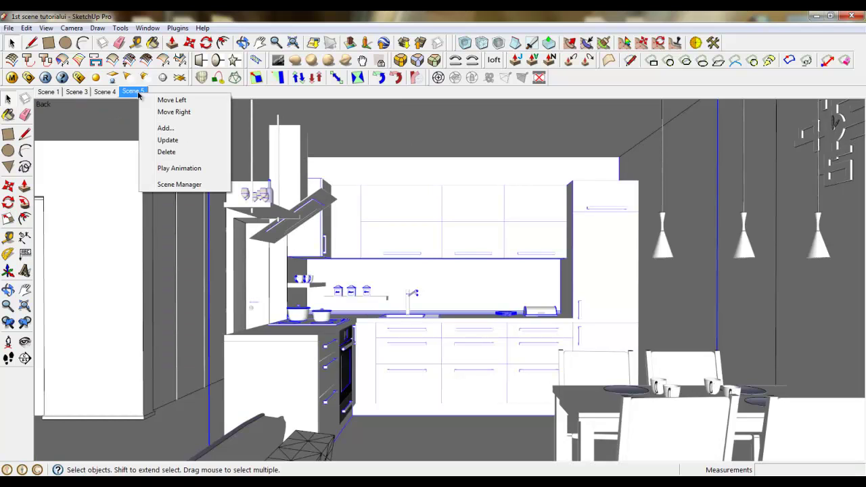
pyautogui.press('Escape')
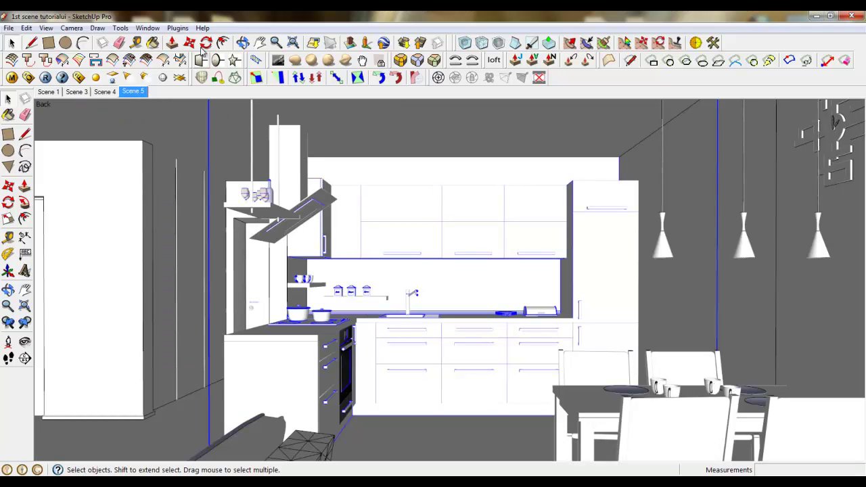
pyautogui.moveTo(302, 249); pyautogui.dragTo(359, 245, button='middle')
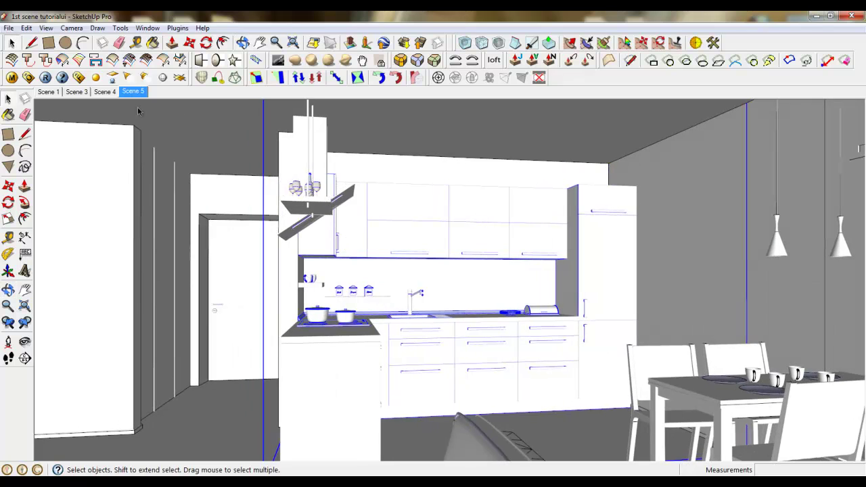
pyautogui.rightClick(135, 95)
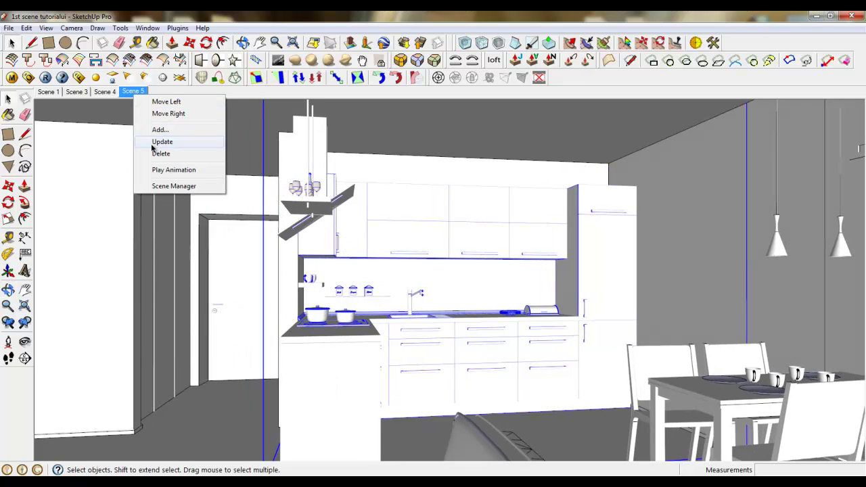
pyautogui.click(133, 92)
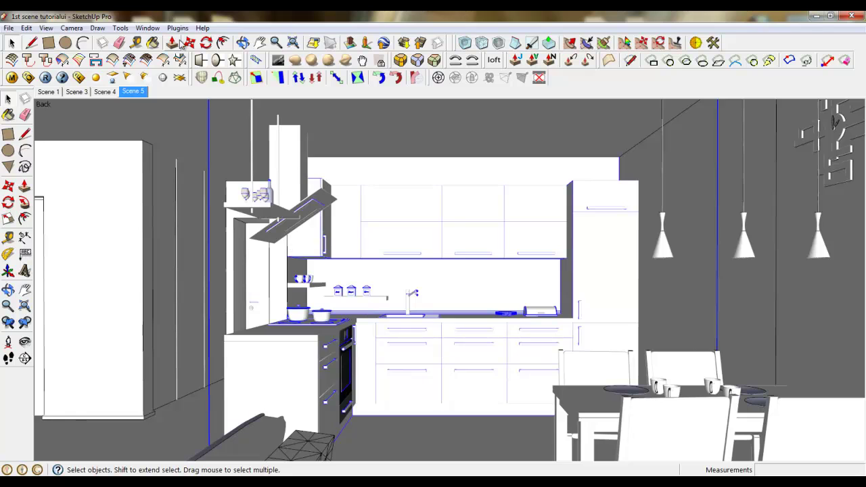
# Review the time and date in the shadow settings and close them
pyautogui.click(147, 27)
pyautogui.click(163, 148)
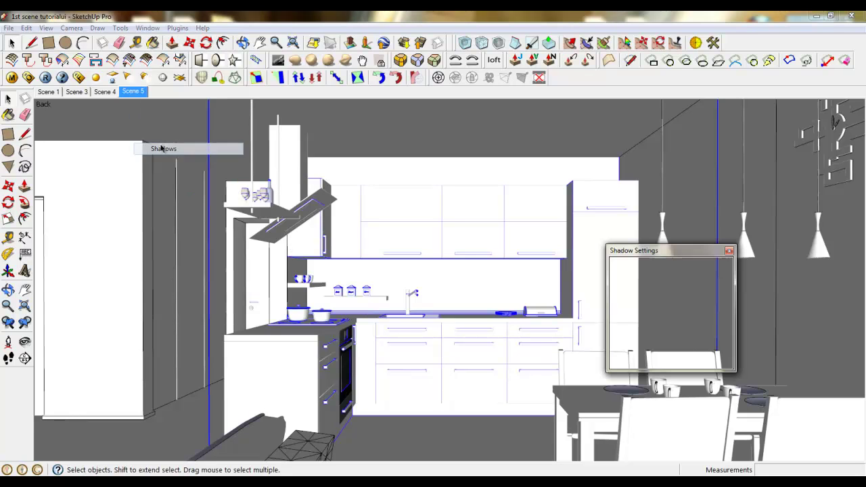
pyautogui.moveTo(686, 255); pyautogui.dragTo(690, 193)
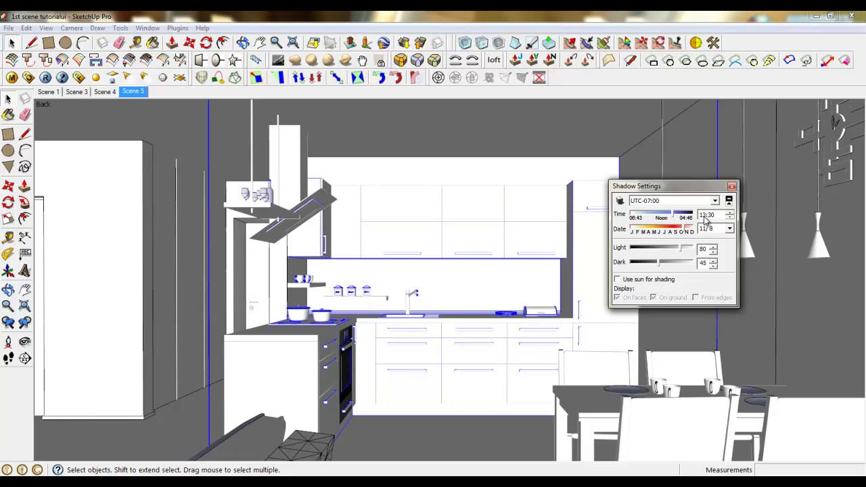
pyautogui.click(710, 215)
pyautogui.click(704, 230)
pyautogui.click(712, 230)
pyautogui.click(731, 186)
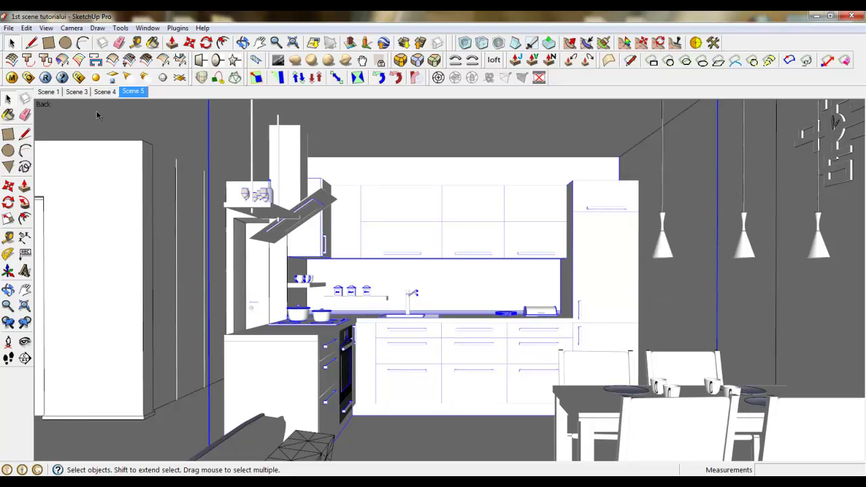
# Restore the V-Ray render options to their defaults and enable Override Materials in the Global Switches
pyautogui.click(28, 78)
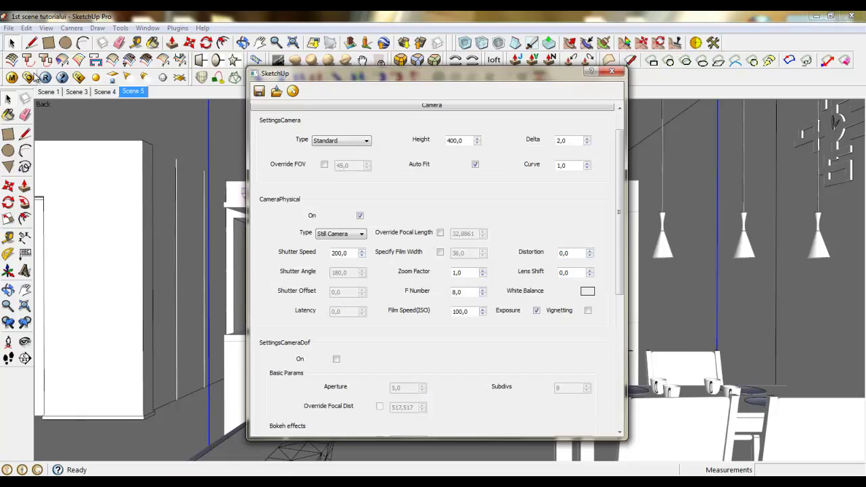
pyautogui.click(292, 92)
pyautogui.click(427, 111)
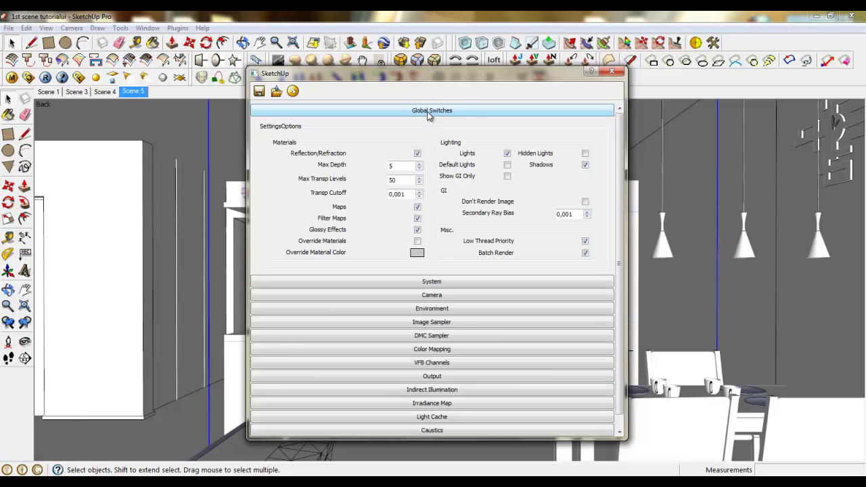
pyautogui.click(417, 241)
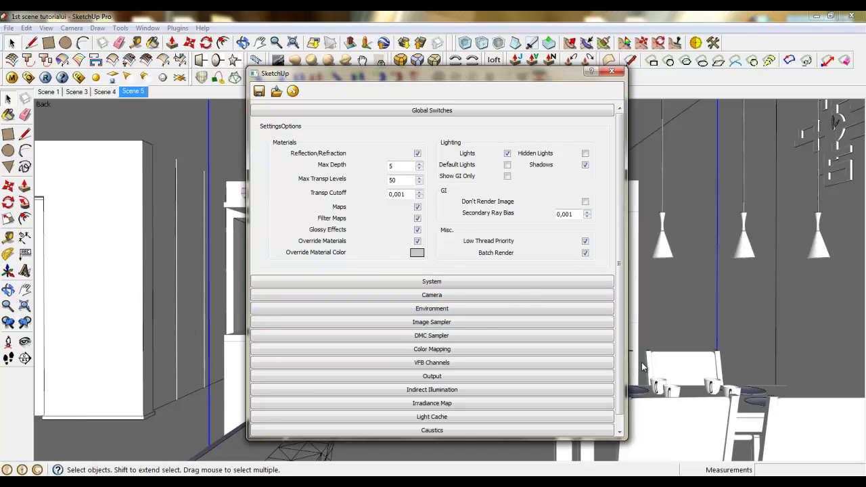
# Set the override material color to light grey with red, green and blue all at 228
pyautogui.click(416, 253)
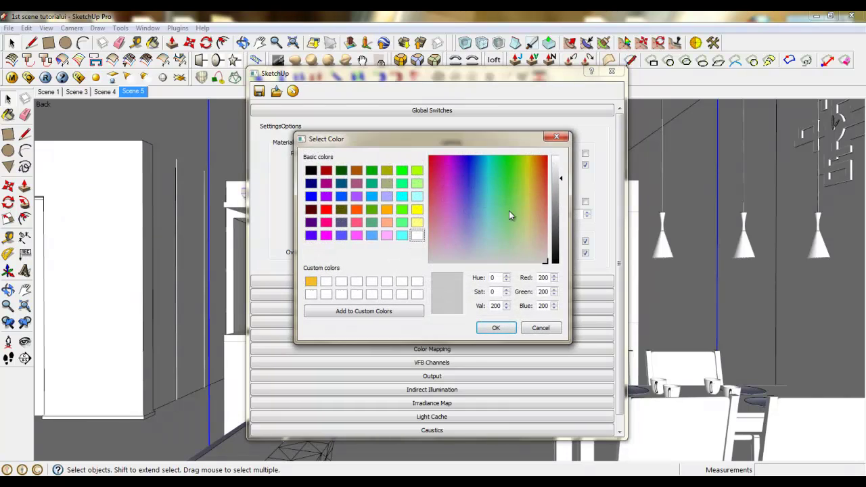
pyautogui.doubleClick(543, 277)
pyautogui.write('228')
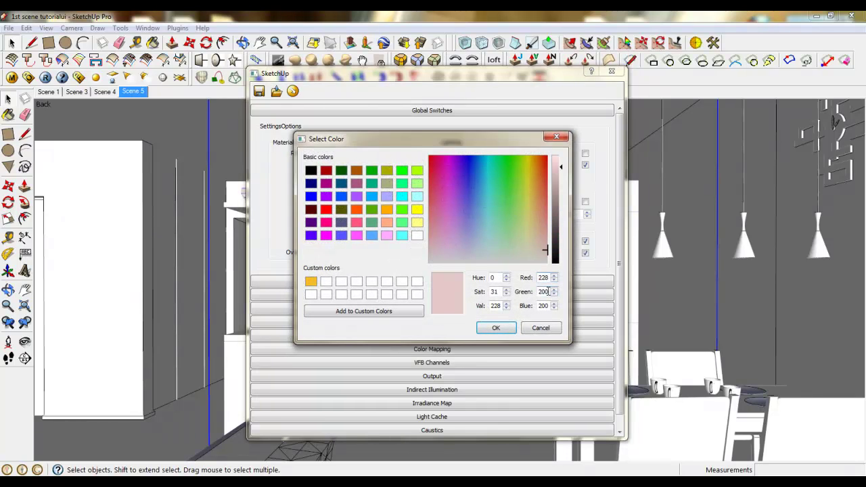
pyautogui.doubleClick(547, 291)
pyautogui.write('228')
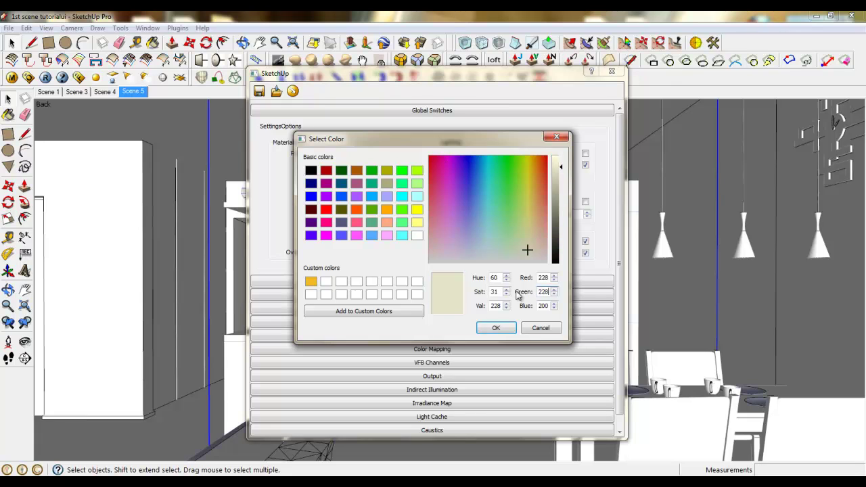
pyautogui.press('BackSpace')
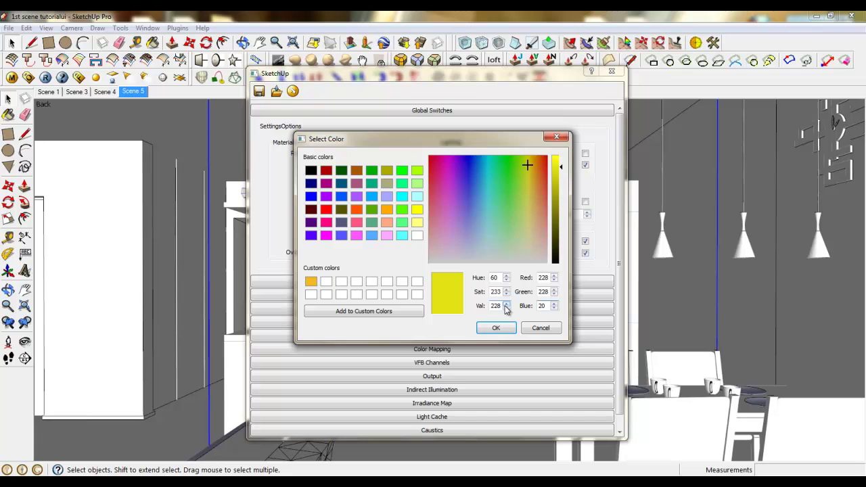
pyautogui.press('BackSpace')
pyautogui.write('28')
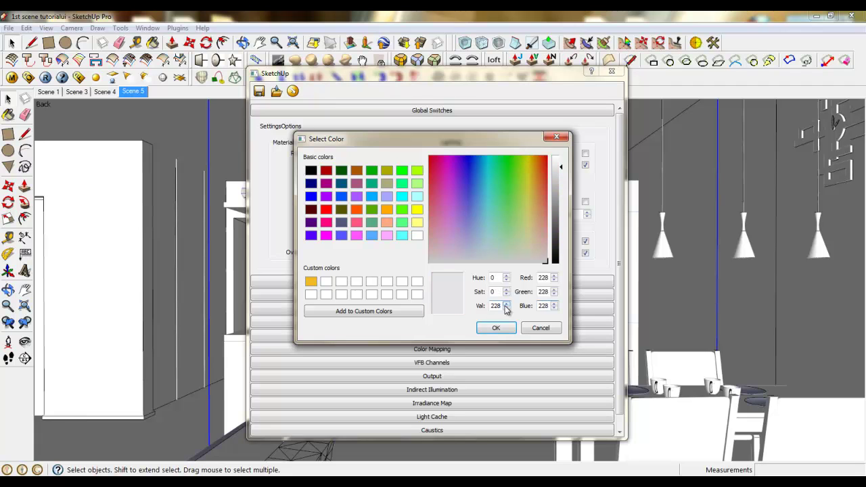
pyautogui.click(495, 327)
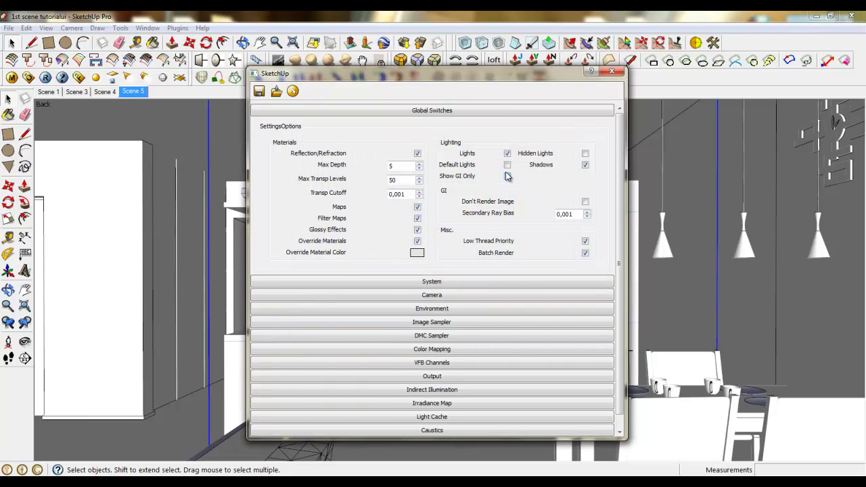
# Remove the TexSky texture from the environment's GI Color by setting its texture type to None
pyautogui.click(438, 112)
pyautogui.click(434, 150)
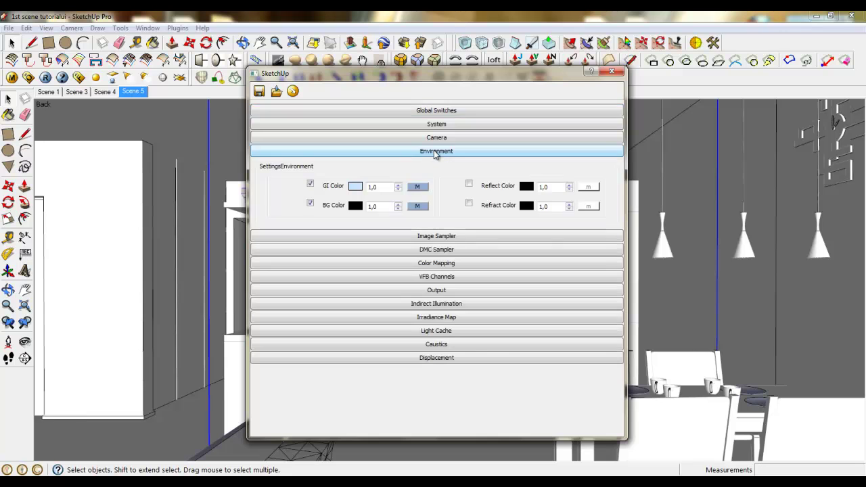
pyautogui.click(418, 188)
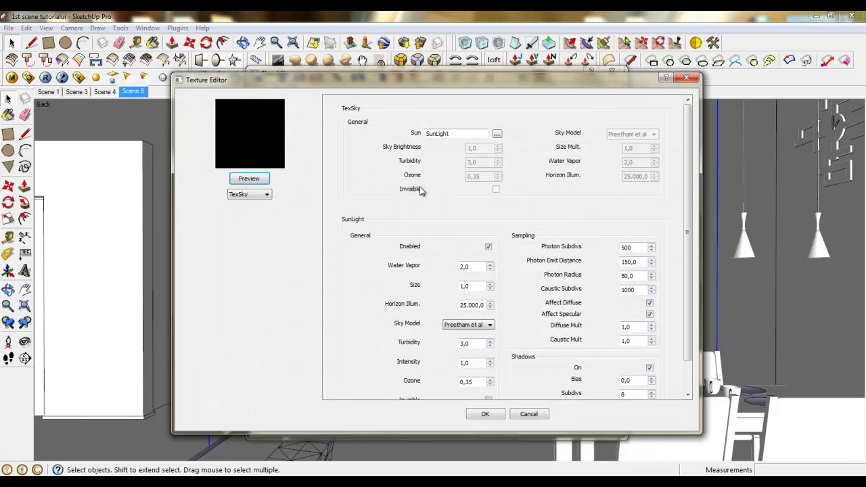
pyautogui.click(525, 416)
pyautogui.click(415, 188)
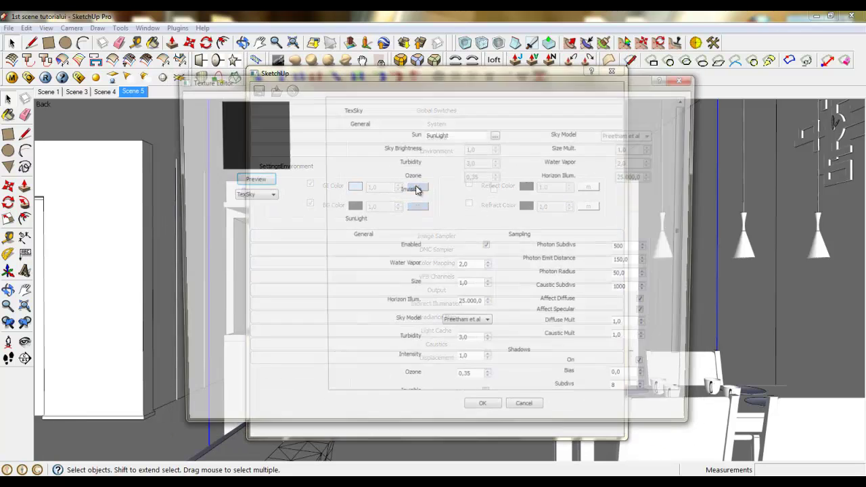
pyautogui.click(270, 194)
pyautogui.moveTo(271, 238); pyautogui.dragTo(269, 205)
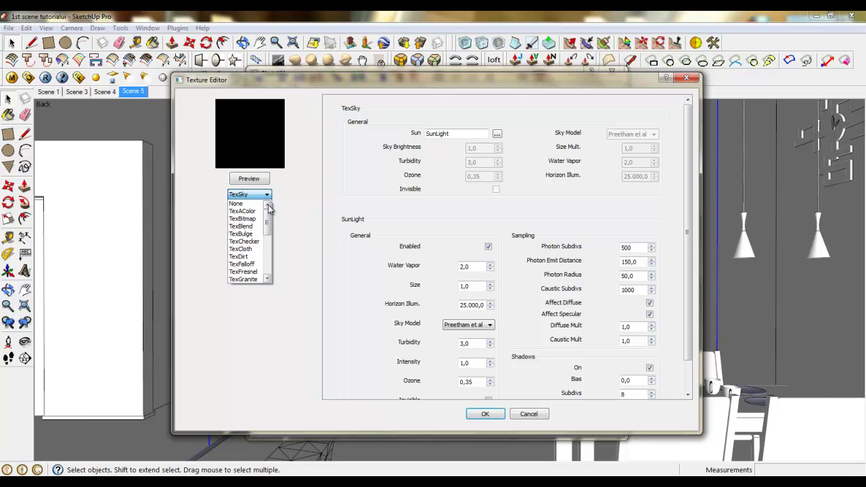
pyautogui.click(253, 205)
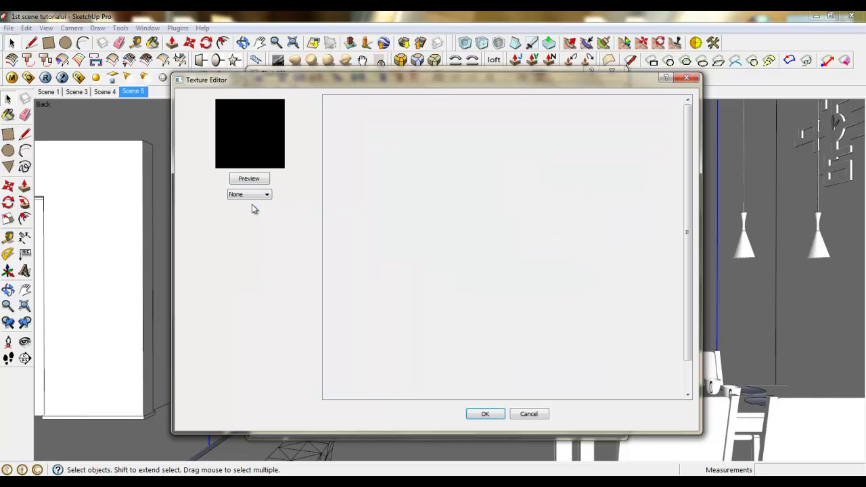
pyautogui.click(485, 413)
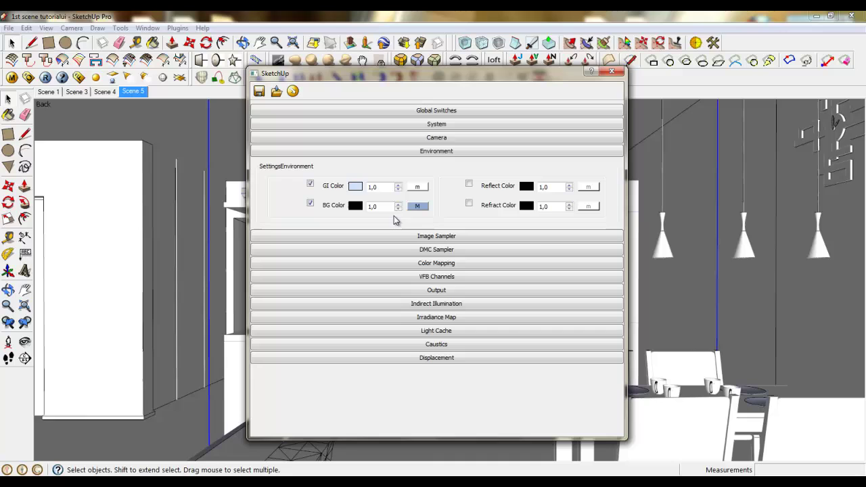
# Set the environment's GI Color to pale blue with red 229, green 244 and blue 255, and its intensity to 20
pyautogui.click(355, 187)
pyautogui.click(477, 249)
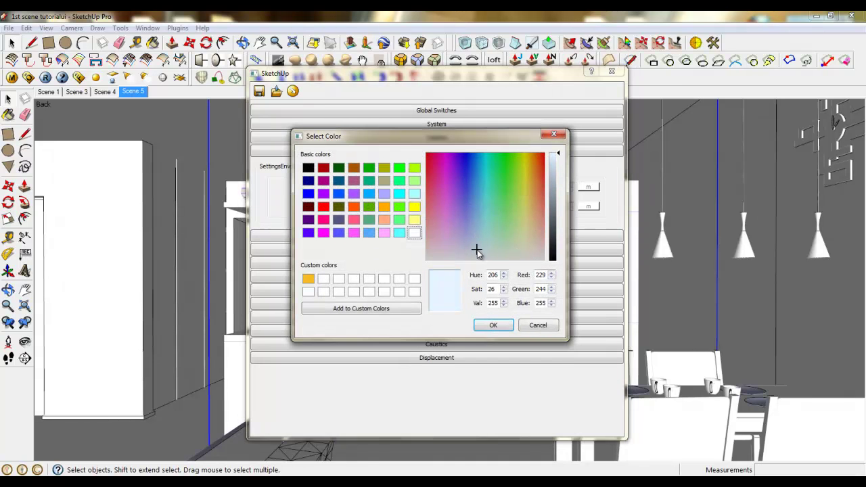
pyautogui.click(493, 325)
pyautogui.doubleClick(387, 186)
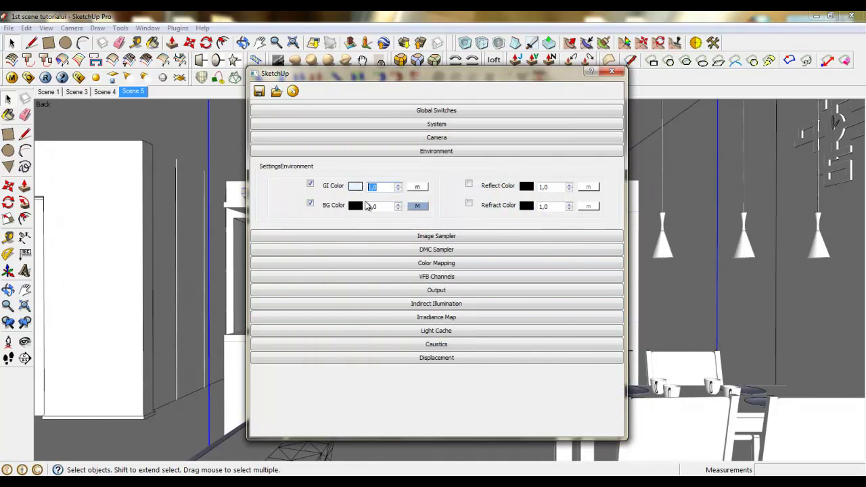
pyautogui.write('20')
# Set the SunLight intensity to 0.8 in the TexSky texture of the environment's BG Color
pyautogui.click(419, 205)
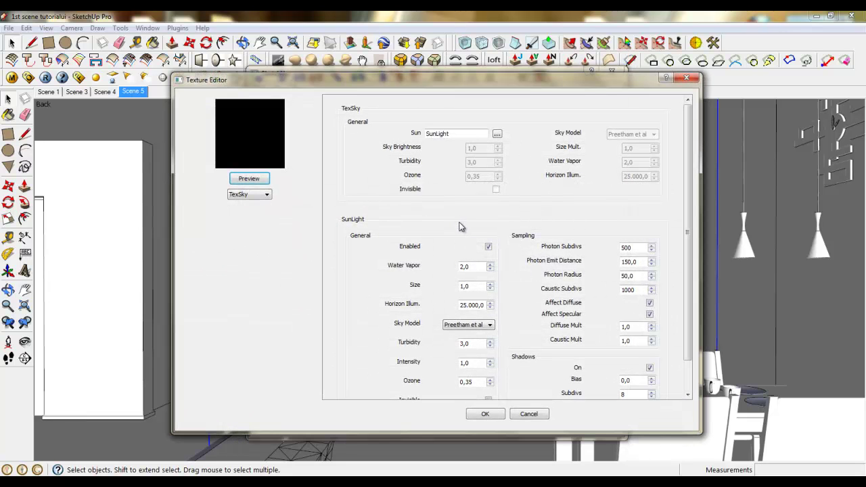
pyautogui.click(686, 78)
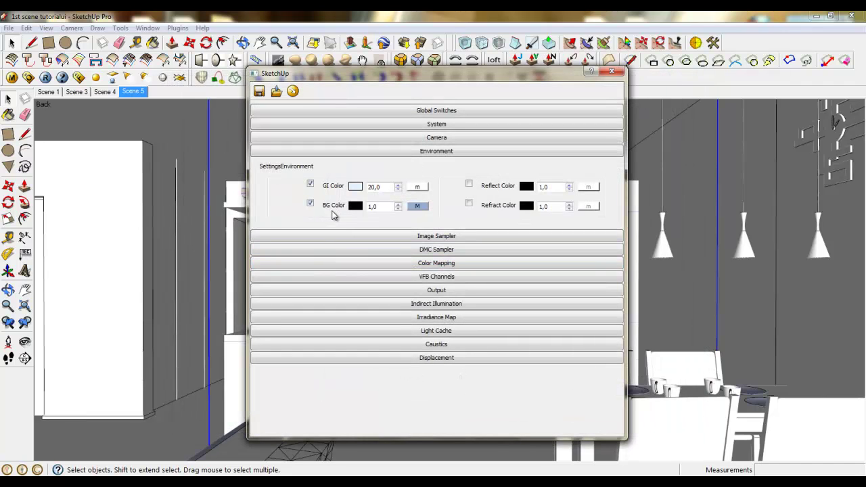
pyautogui.click(414, 206)
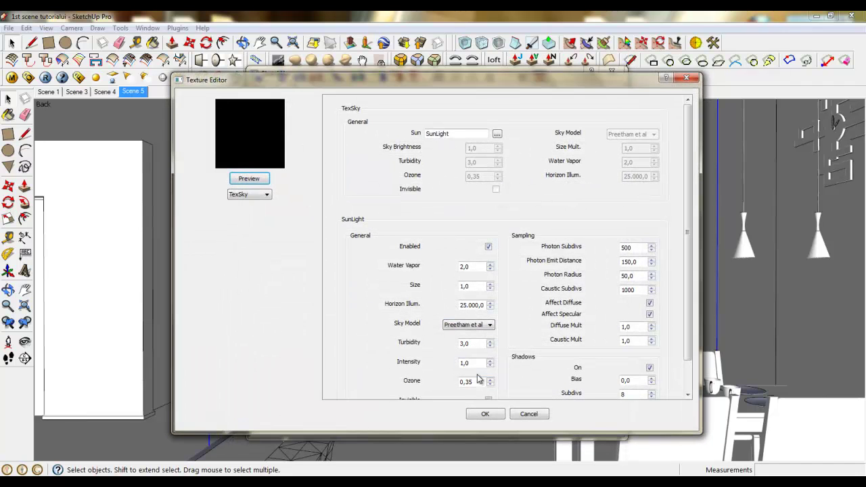
pyautogui.moveTo(483, 365); pyautogui.dragTo(454, 371)
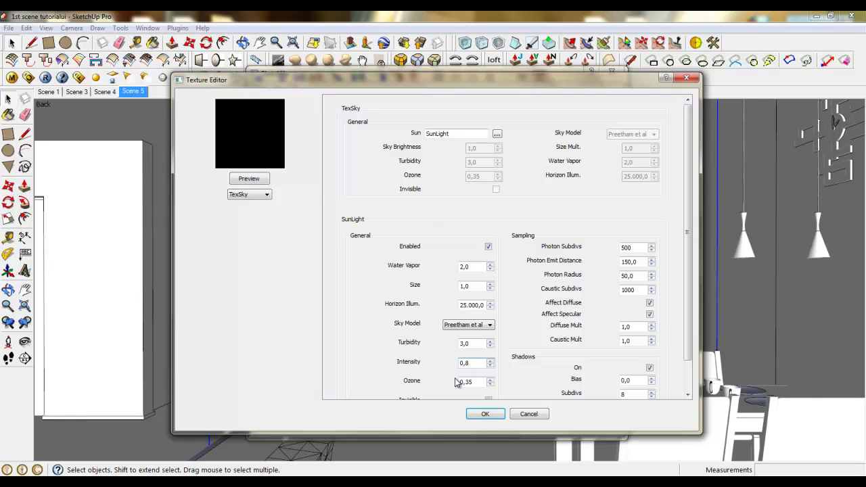
pyautogui.click(485, 414)
pyautogui.click(446, 152)
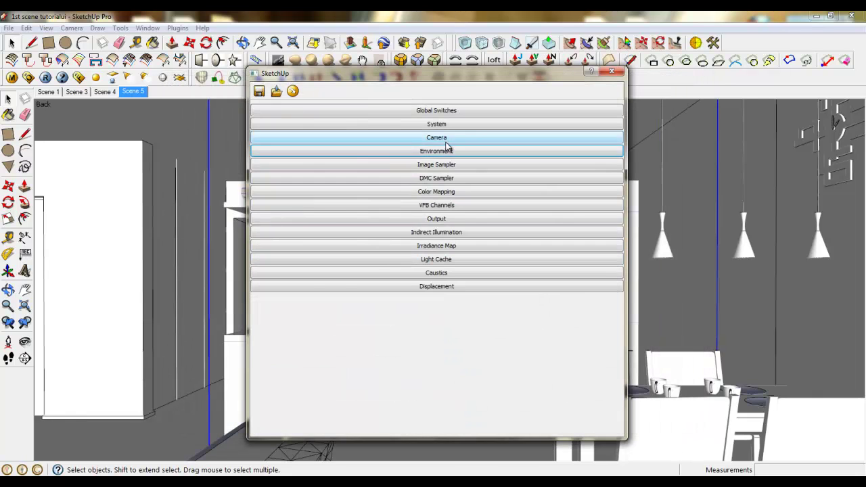
# Set the physical camera's shutter speed to 80 and go over its film speed, F Number and zoom factor
pyautogui.click(446, 140)
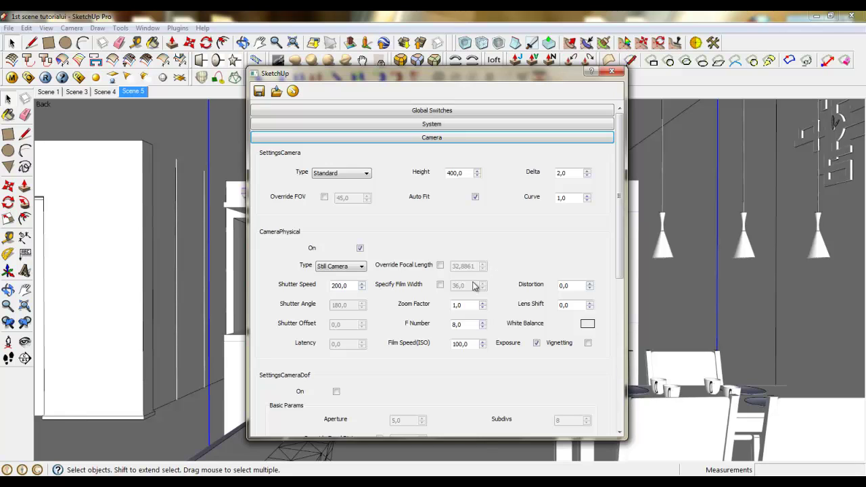
pyautogui.doubleClick(338, 285)
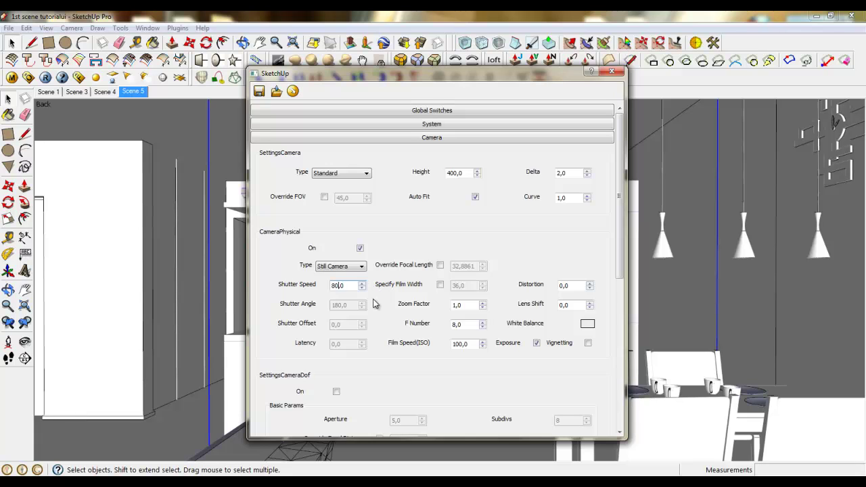
pyautogui.moveTo(467, 343); pyautogui.dragTo(447, 345)
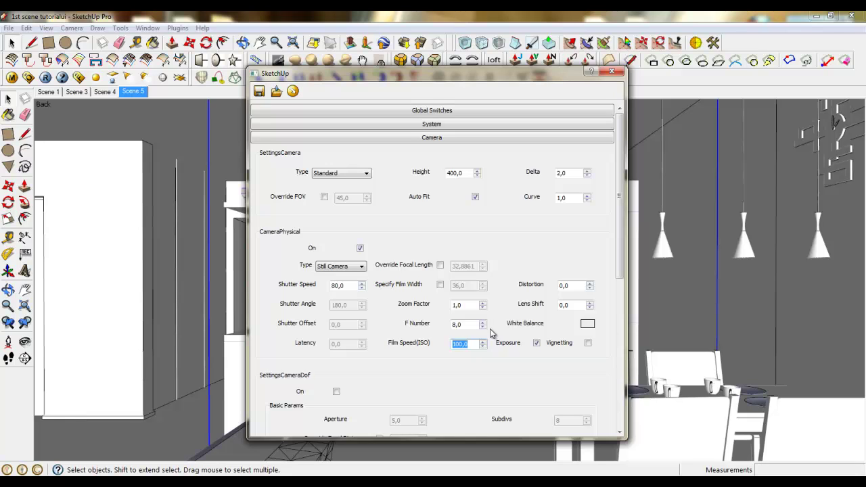
pyautogui.click(457, 325)
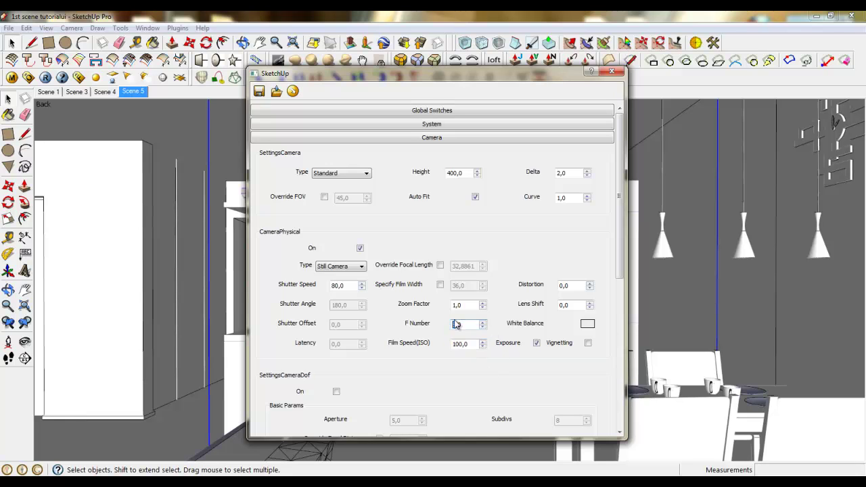
pyautogui.click(460, 306)
pyautogui.doubleClick(460, 307)
pyautogui.moveTo(475, 345); pyautogui.dragTo(429, 347)
pyautogui.write('1')
pyautogui.press('Return')
pyautogui.click(430, 139)
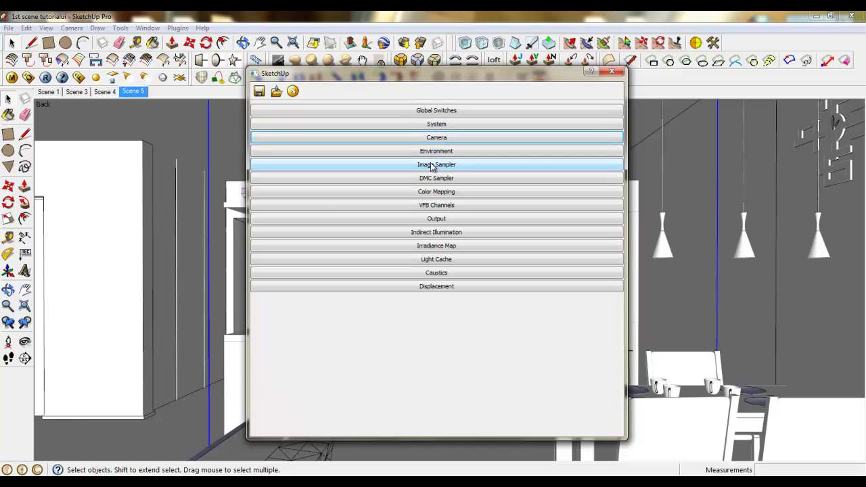
# Configure the Image Sampler as Adaptive DMC with a color threshold of 0.007
pyautogui.click(434, 165)
pyautogui.click(426, 193)
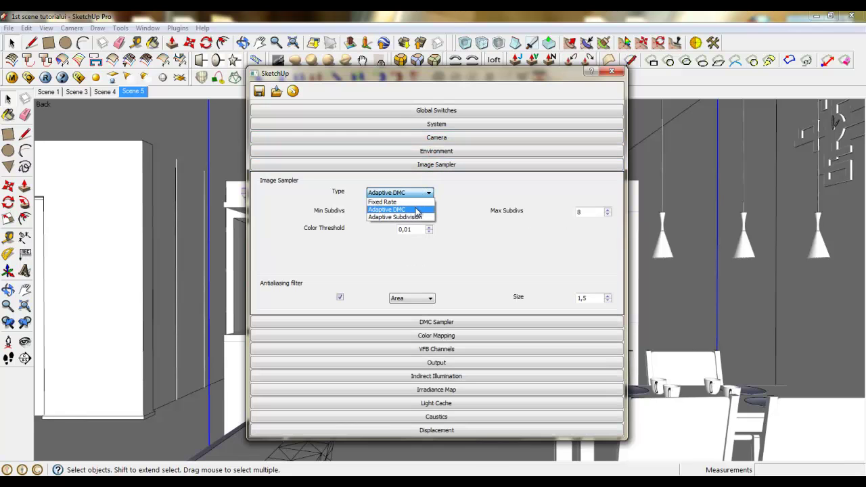
pyautogui.click(415, 209)
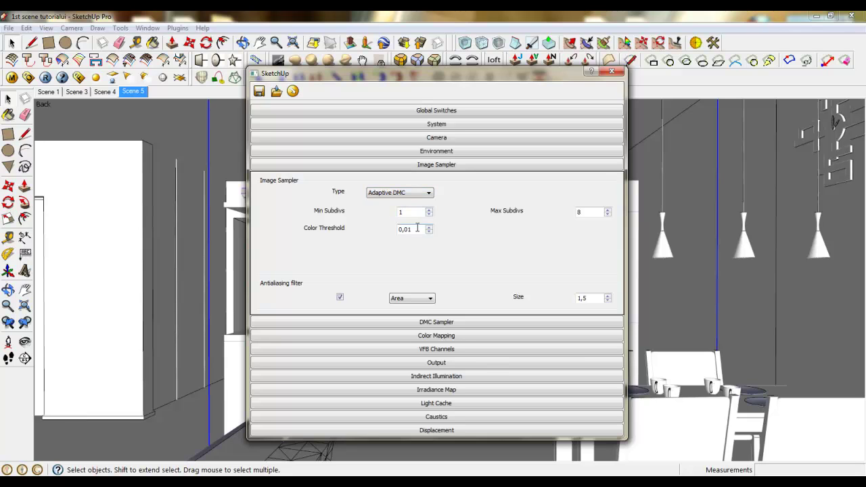
pyautogui.moveTo(412, 230); pyautogui.dragTo(408, 230)
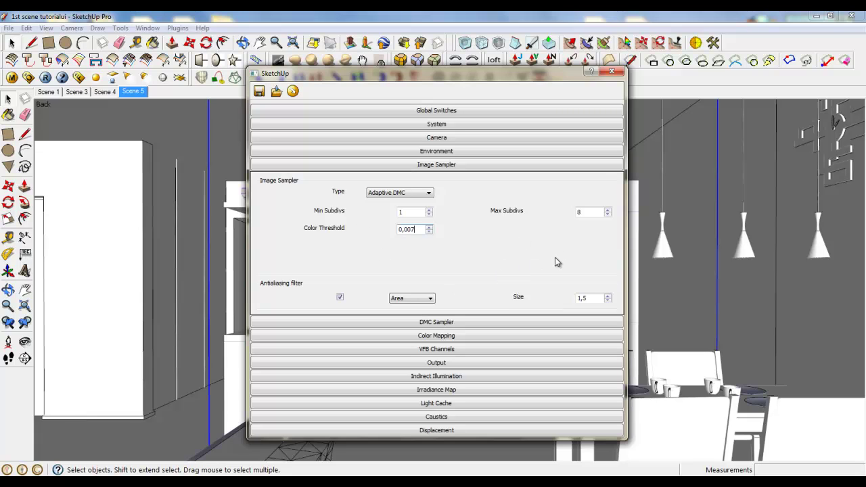
pyautogui.press('Tab')
# Set the Image Sampler's antialiasing filter to Catmull Rom
pyautogui.click(414, 299)
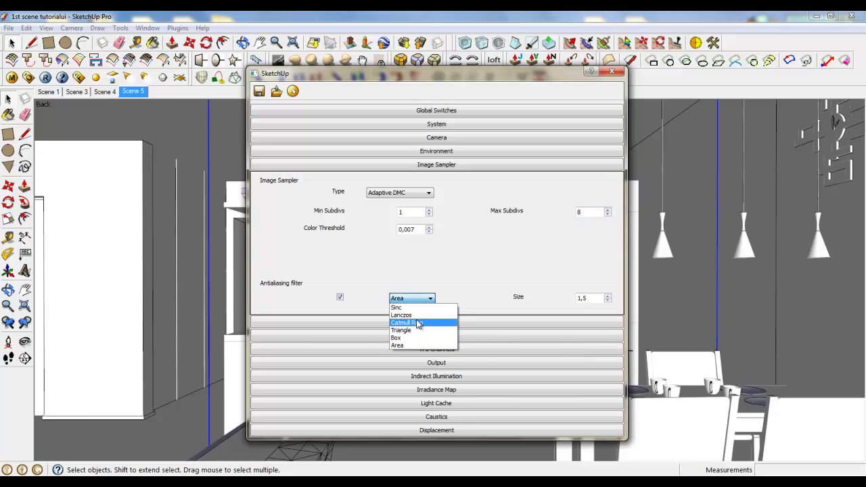
pyautogui.click(416, 323)
pyautogui.click(436, 166)
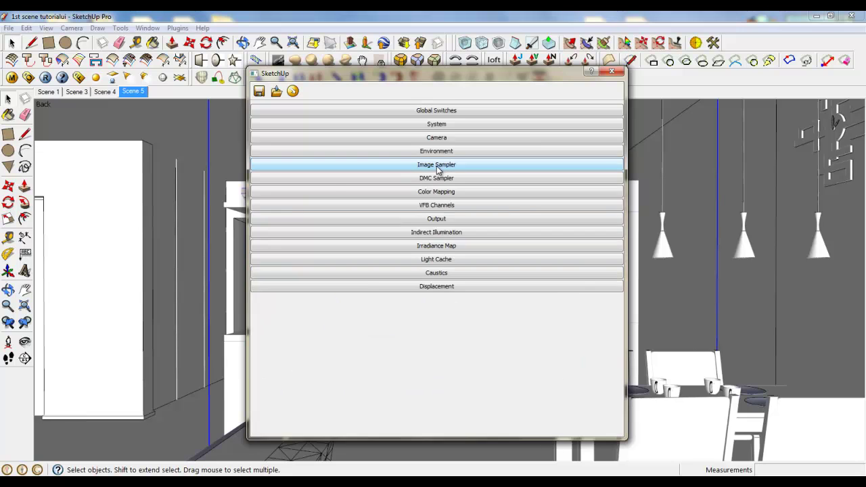
pyautogui.click(436, 166)
pyautogui.click(414, 299)
pyautogui.click(422, 323)
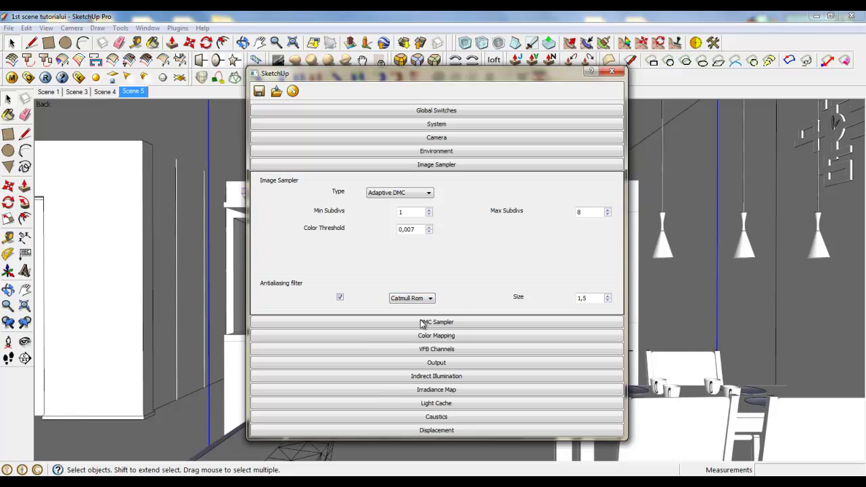
pyautogui.click(450, 166)
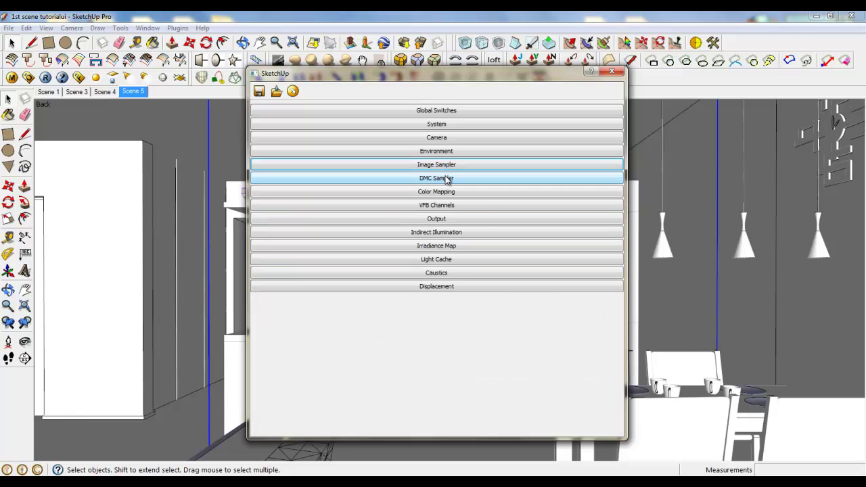
# Set the DMC Sampler's noise threshold to 0.007
pyautogui.click(444, 178)
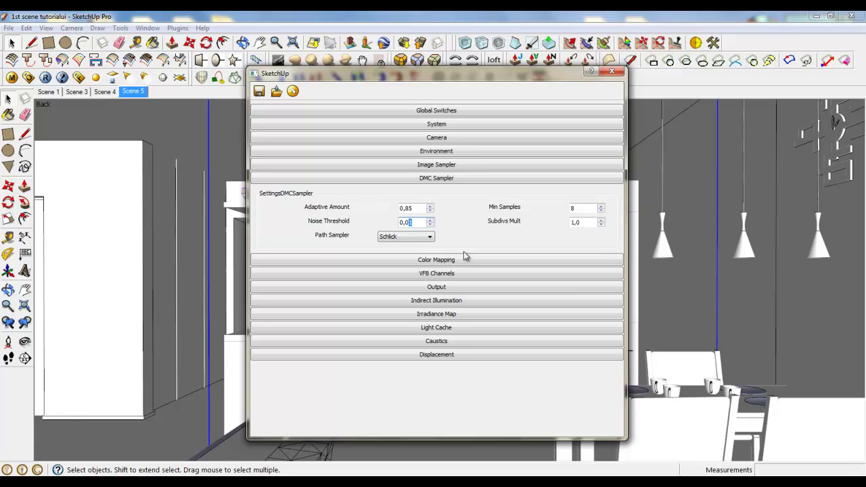
pyautogui.write('07')
pyautogui.click(450, 178)
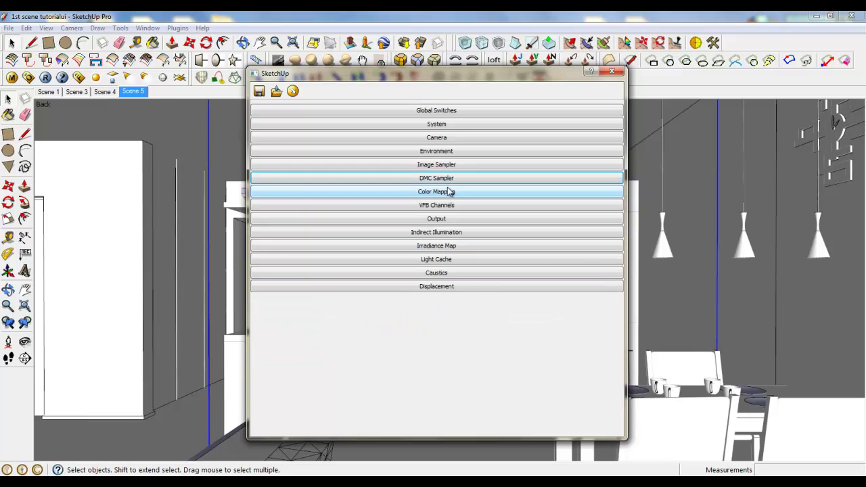
# Set the color mapping type to Linear Multiply and enable Clamp Output
pyautogui.click(449, 192)
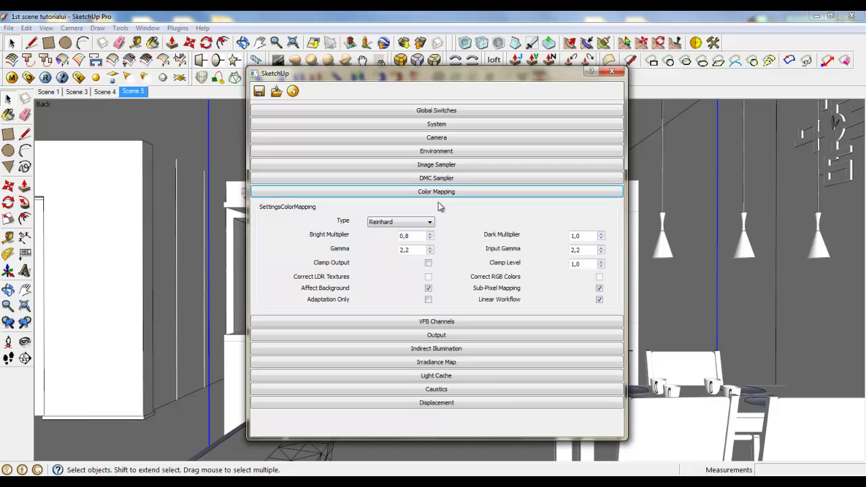
pyautogui.click(423, 223)
pyautogui.click(421, 231)
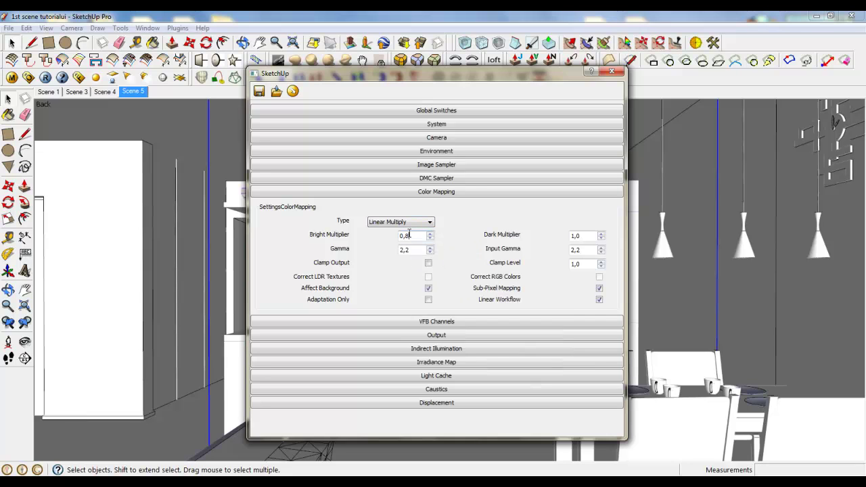
pyautogui.doubleClick(406, 235)
pyautogui.moveTo(581, 236); pyautogui.dragTo(567, 238)
pyautogui.click(428, 263)
pyautogui.click(450, 192)
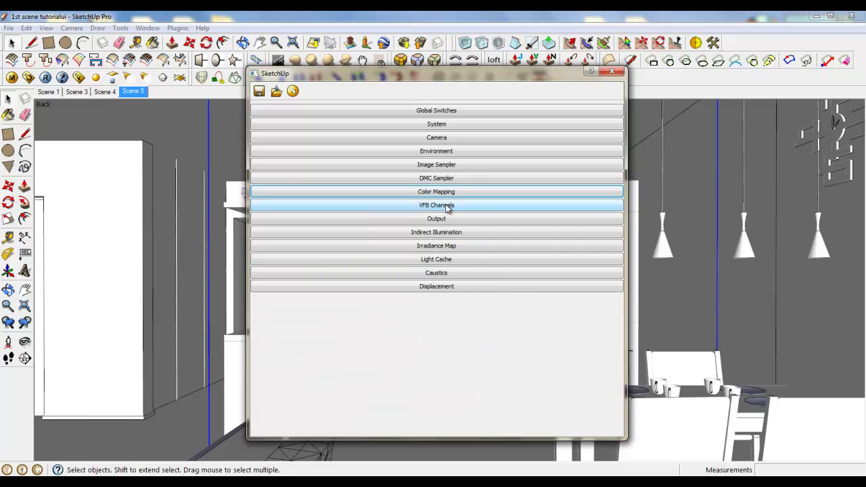
# Add the ZDepth channel to the selected VFB channels
pyautogui.click(443, 207)
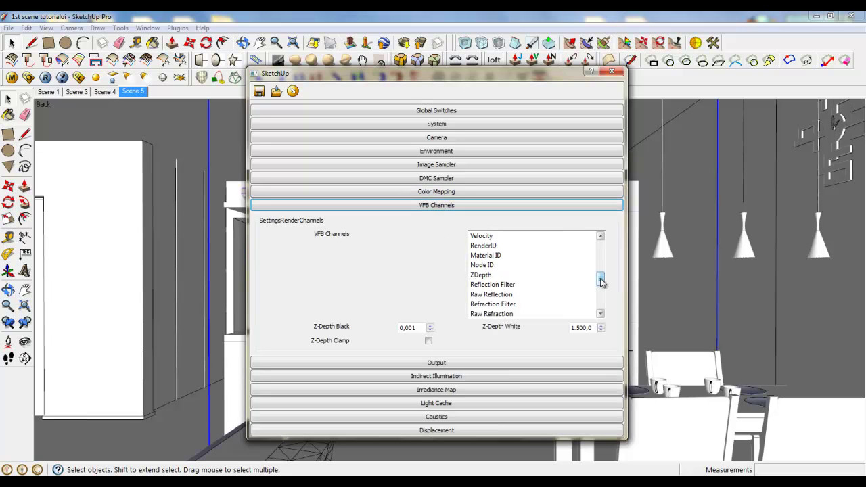
pyautogui.moveTo(600, 280); pyautogui.dragTo(602, 243)
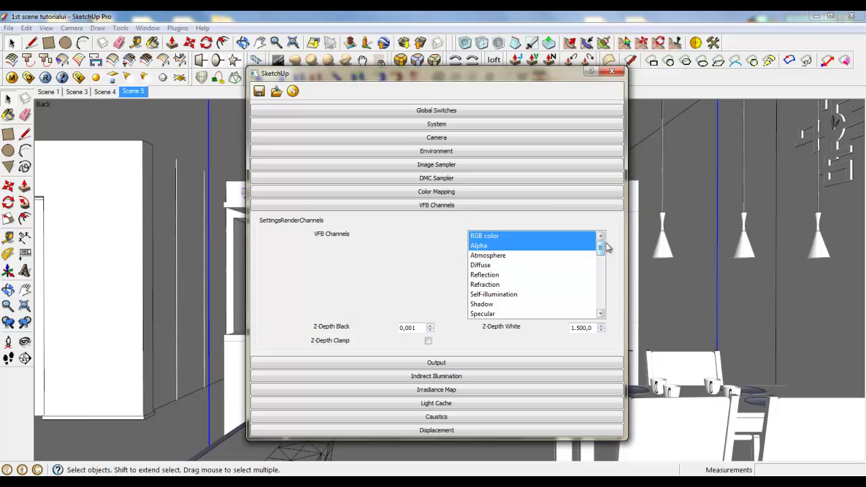
pyautogui.moveTo(601, 246); pyautogui.dragTo(601, 275)
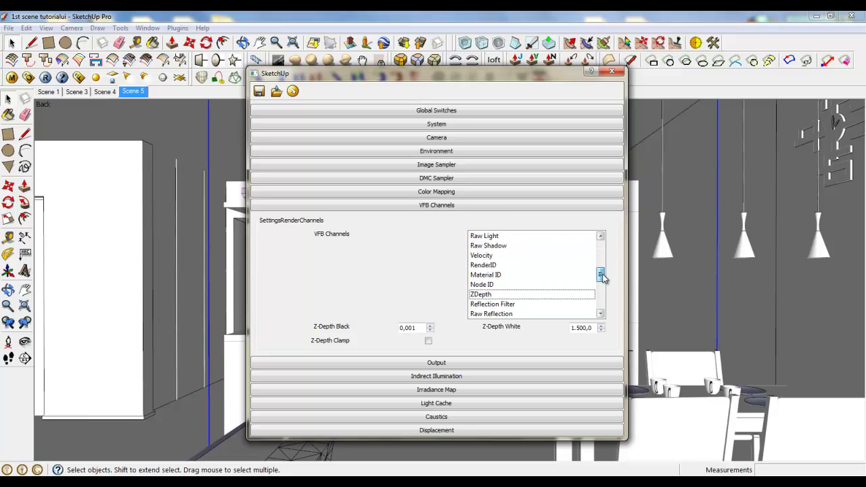
pyautogui.click(484, 299)
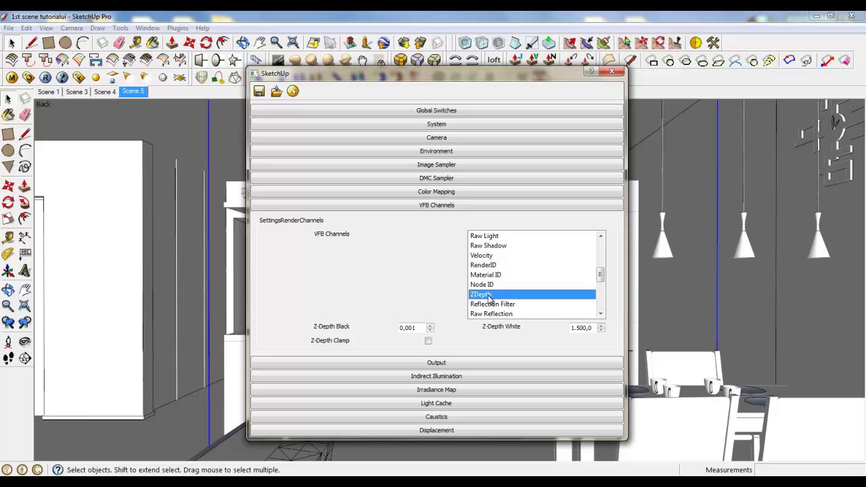
# Check the Z-Depth Black and Z-Depth White values, and close the render options and the file browser window
pyautogui.doubleClick(411, 327)
pyautogui.doubleClick(589, 328)
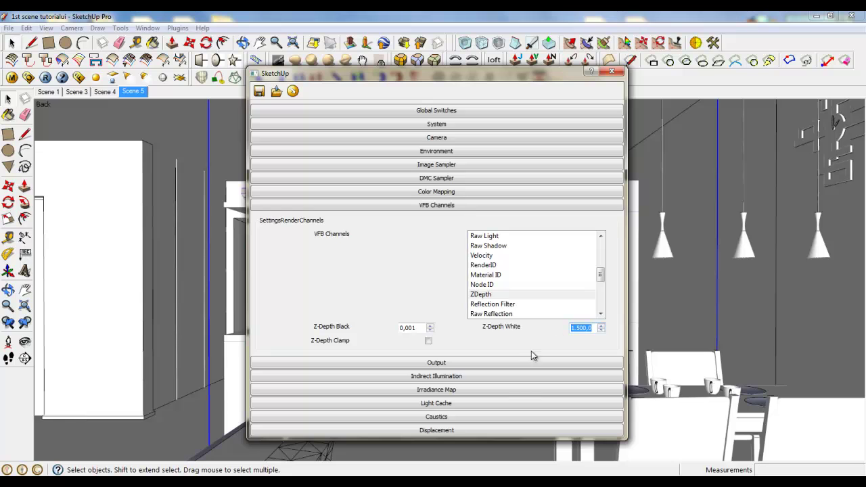
pyautogui.doubleClick(401, 328)
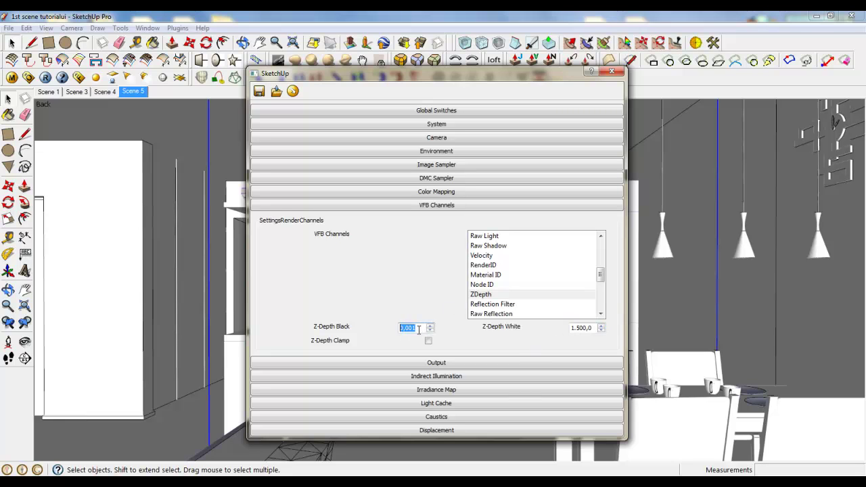
pyautogui.doubleClick(595, 328)
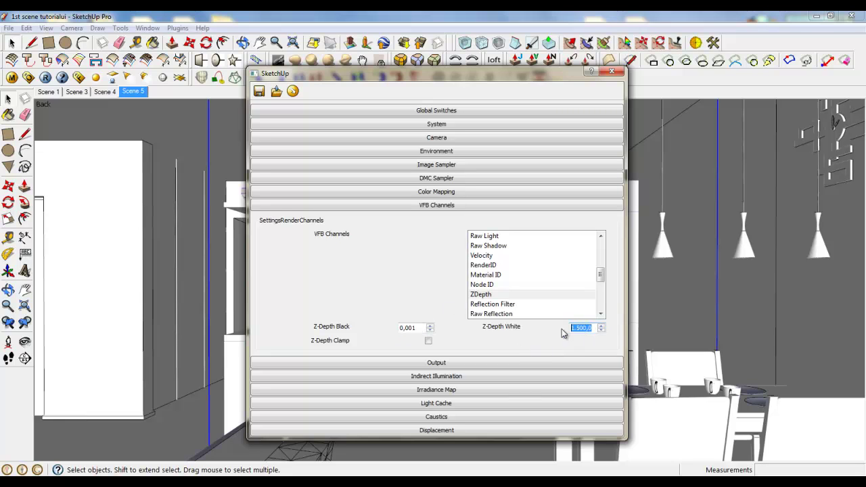
pyautogui.click(512, 359)
pyautogui.click(613, 71)
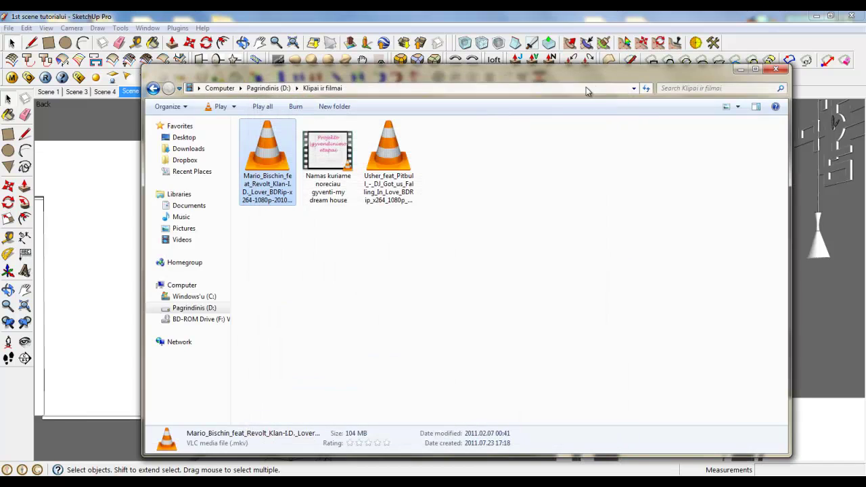
pyautogui.click(773, 70)
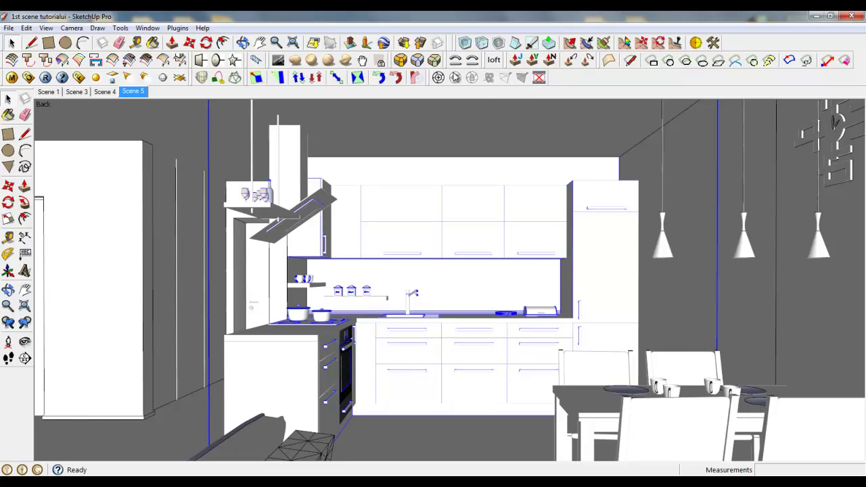
# Create an Advanced Camera Tools (ACT) camera from the current kitchen view
pyautogui.rightClick(415, 129)
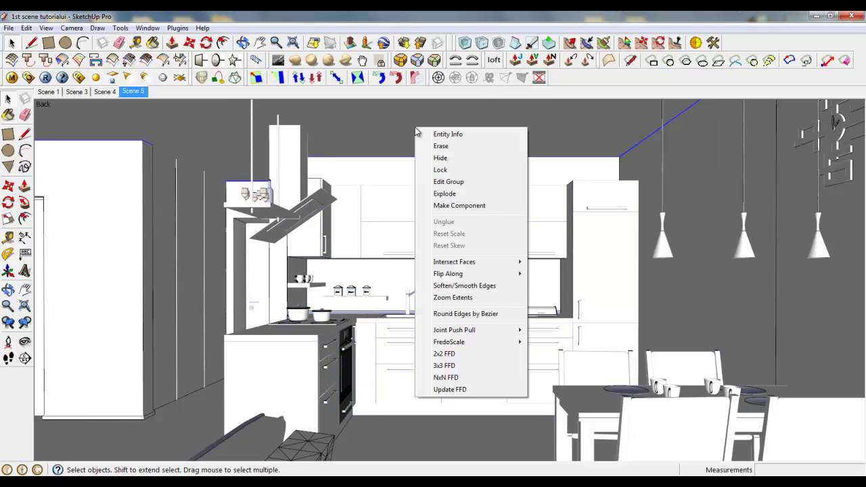
pyautogui.click(439, 78)
pyautogui.click(410, 264)
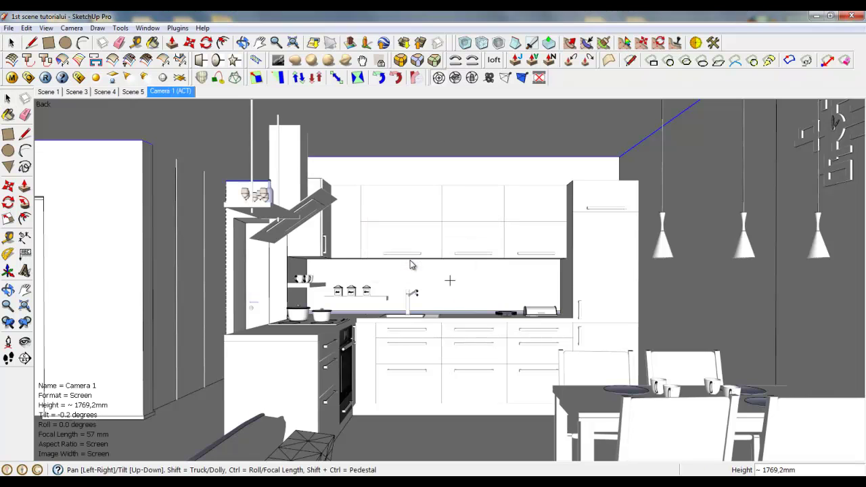
# Switch to Scene 5 and hide the ceiling above the kitchen
pyautogui.click(138, 93)
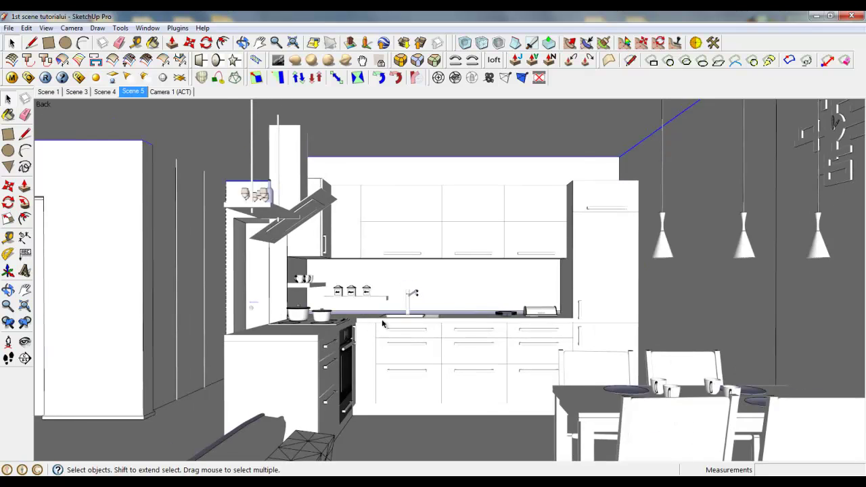
pyautogui.rightClick(468, 130)
pyautogui.click(482, 160)
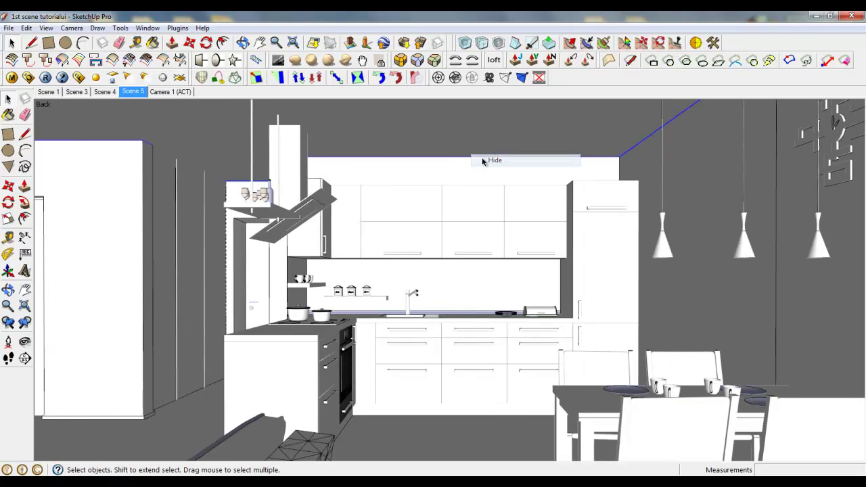
# Examine from above how the ACT camera's view cone covers the kitchen and dining area
pyautogui.moveTo(340, 264); pyautogui.dragTo(495, 353, button='middle')
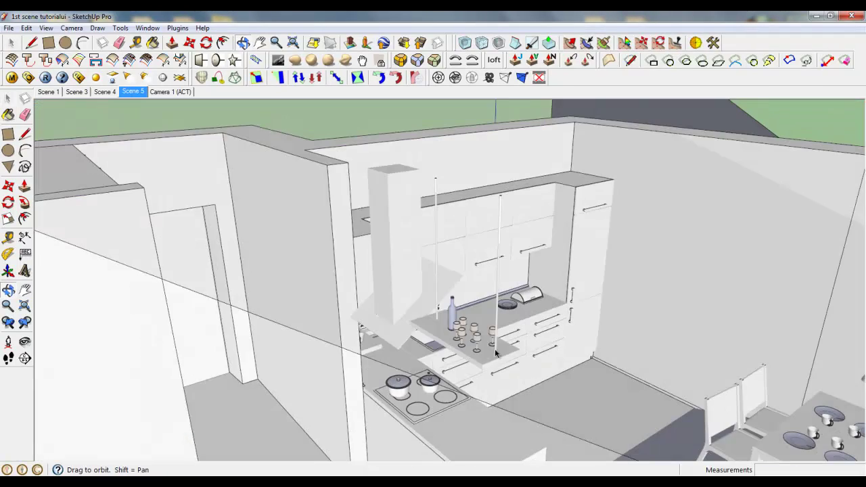
pyautogui.scroll(-6, 328, 247)
pyautogui.moveTo(336, 233); pyautogui.dragTo(507, 400, button='middle')
pyautogui.scroll(3, 313, 247)
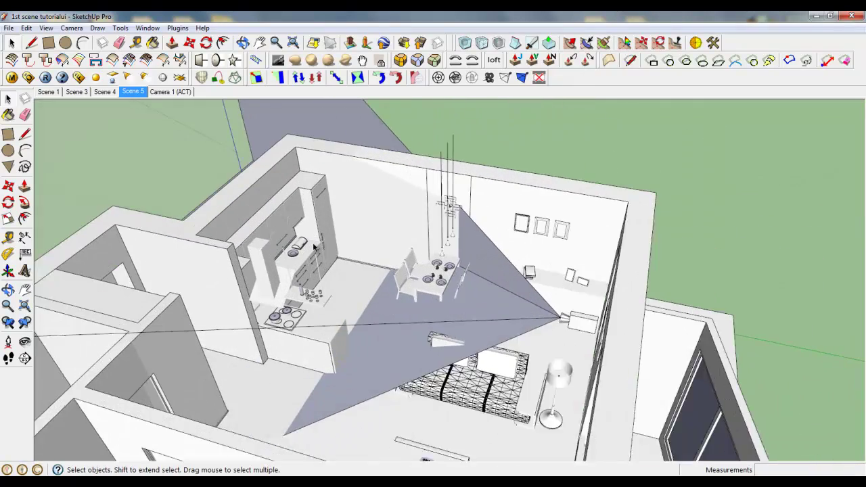
pyautogui.scroll(1, 313, 248)
pyautogui.scroll(-2, 452, 269)
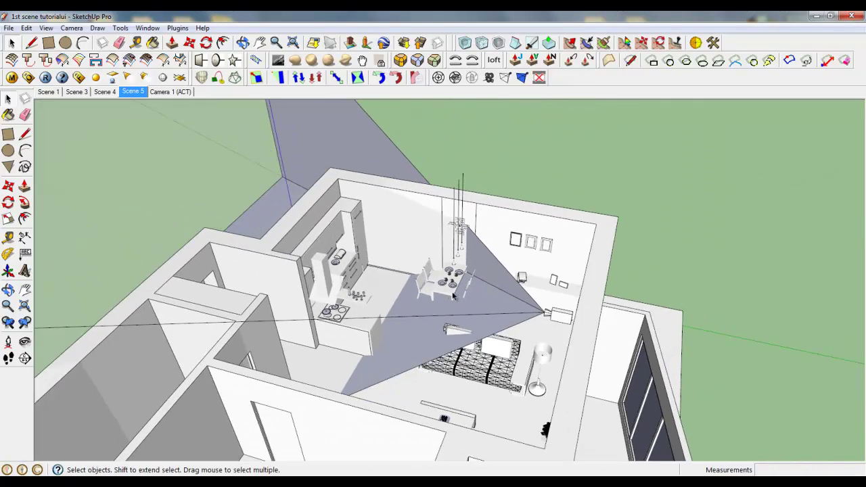
pyautogui.scroll(4, 464, 328)
pyautogui.scroll(-3, 466, 330)
pyautogui.moveTo(399, 318); pyautogui.dragTo(368, 315, button='middle')
pyautogui.scroll(4, 367, 316)
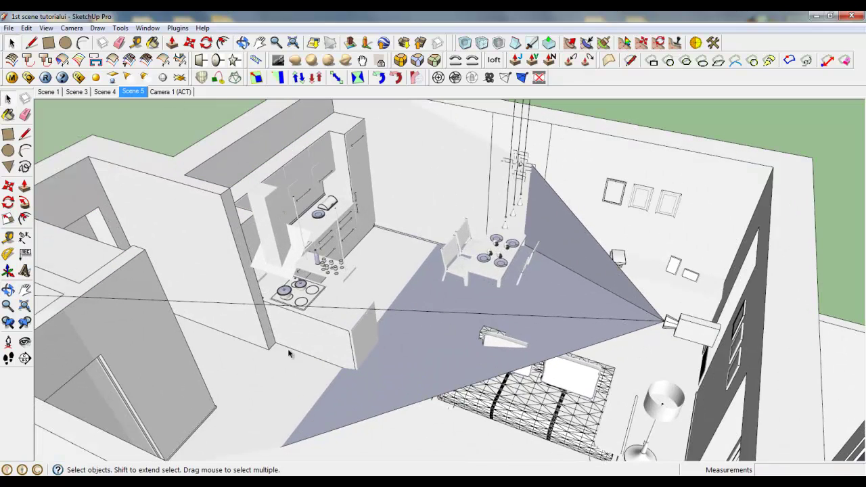
pyautogui.scroll(-3, 467, 328)
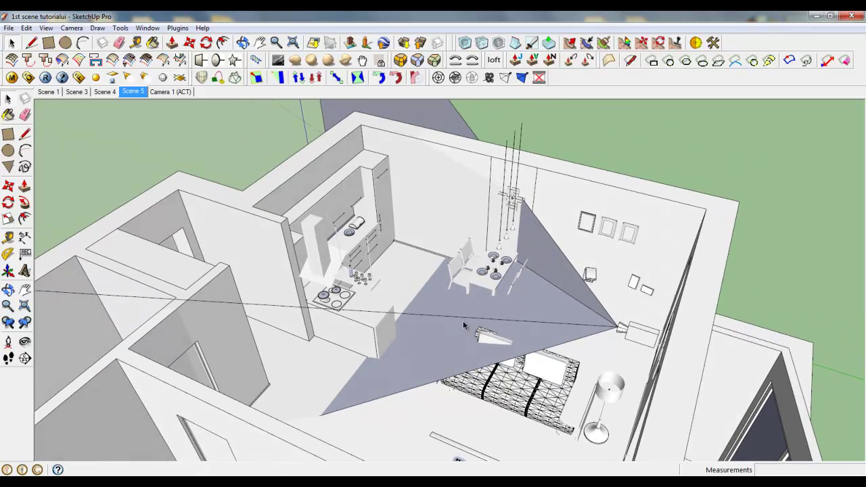
# Draw a vertical line about 1269 mm long from the front of the camera down to the floor
pyautogui.click(31, 42)
pyautogui.scroll(4, 477, 332)
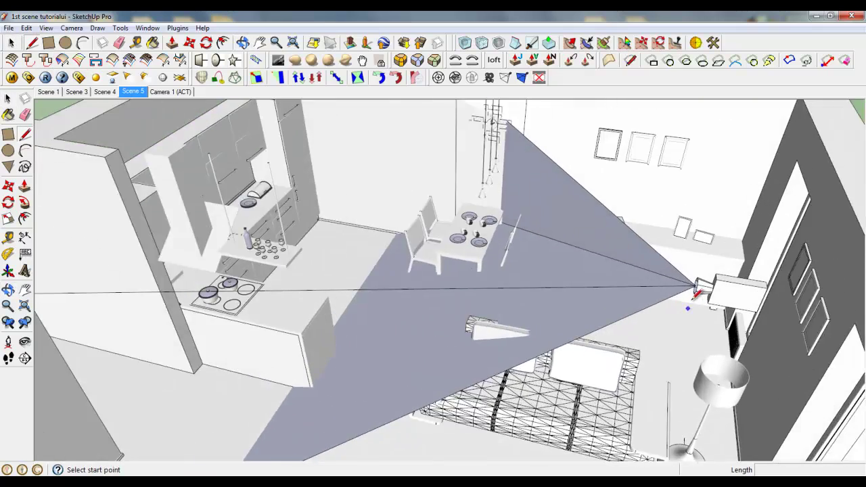
pyautogui.scroll(3, 695, 292)
pyautogui.click(698, 261)
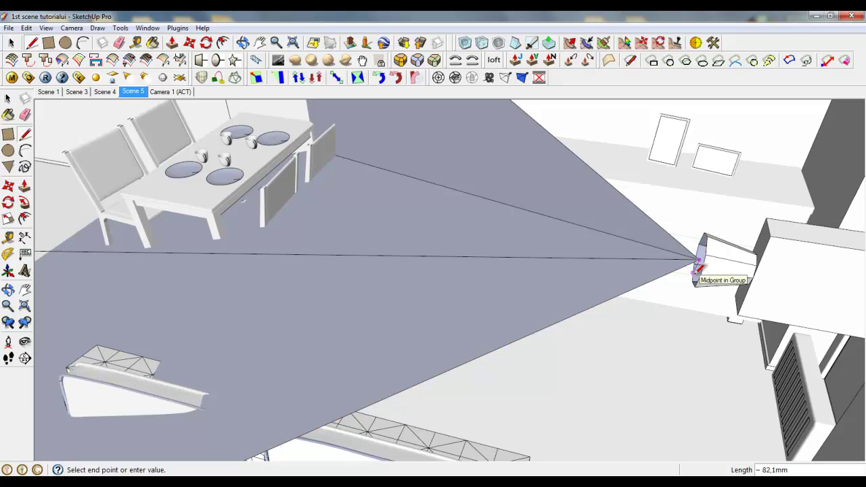
pyautogui.scroll(-4, 623, 341)
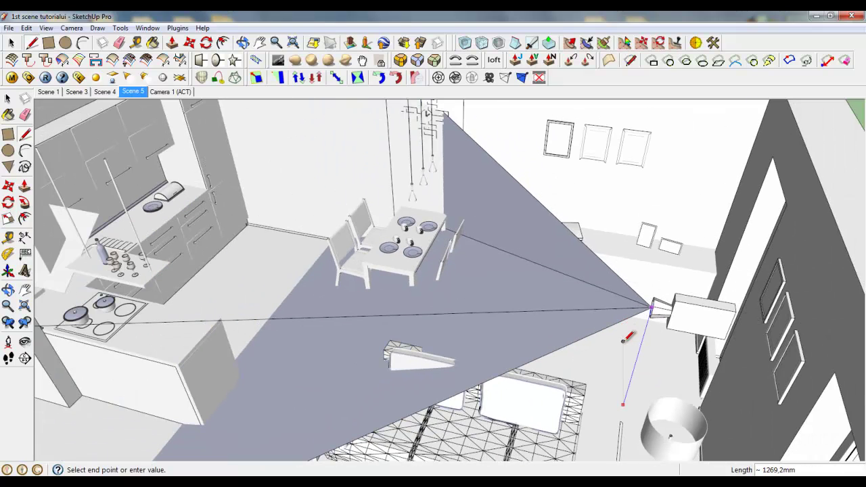
pyautogui.click(629, 336)
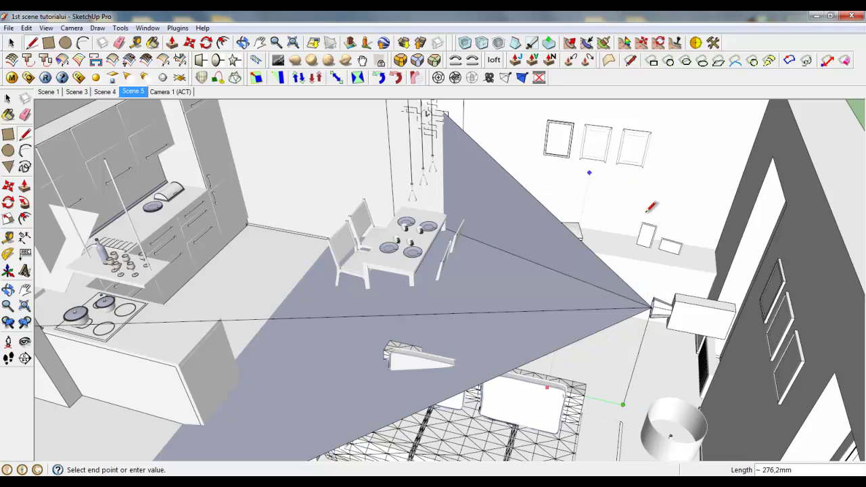
# Measure with the Line tool from the base of the vertical line to the near end of the kitchen counter
pyautogui.moveTo(544, 146); pyautogui.dragTo(563, 372, button='middle')
pyautogui.scroll(6, 396, 232)
pyautogui.moveTo(342, 346); pyautogui.dragTo(101, 261, button='middle')
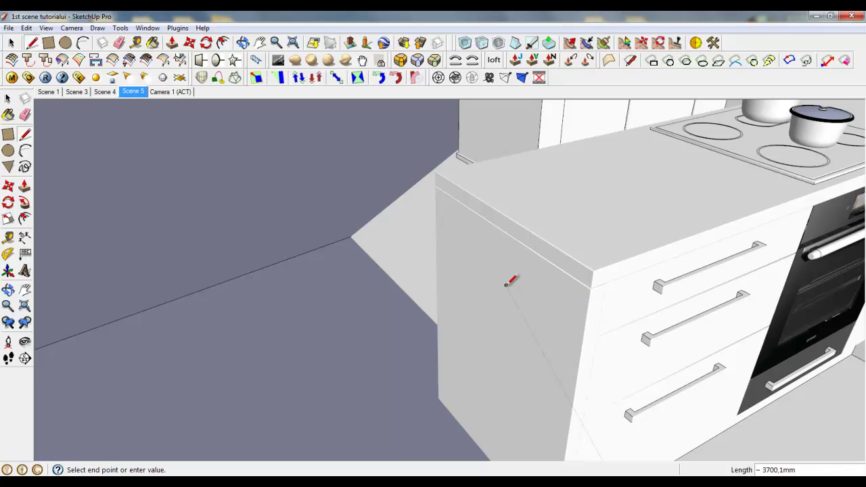
pyautogui.scroll(-2, 474, 283)
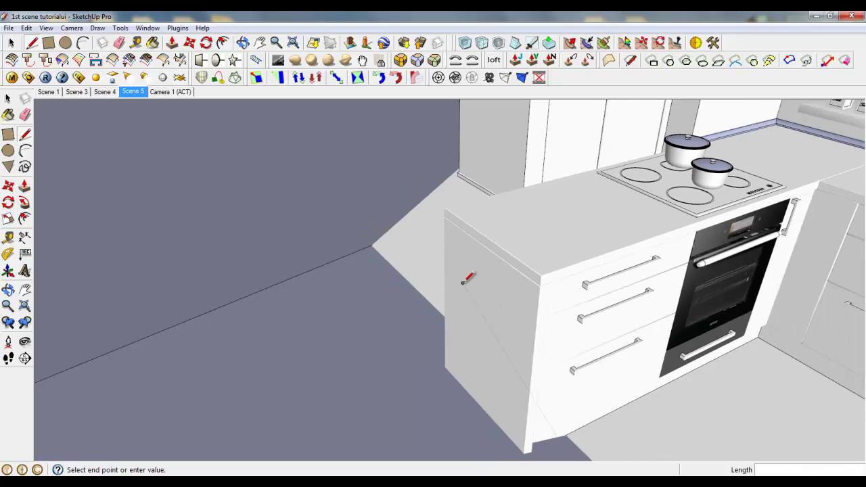
# Measure with the Line tool toward the kitchen's back wall, and return to the Scene 5 view
pyautogui.click(25, 341)
pyautogui.moveTo(353, 385); pyautogui.dragTo(224, 380)
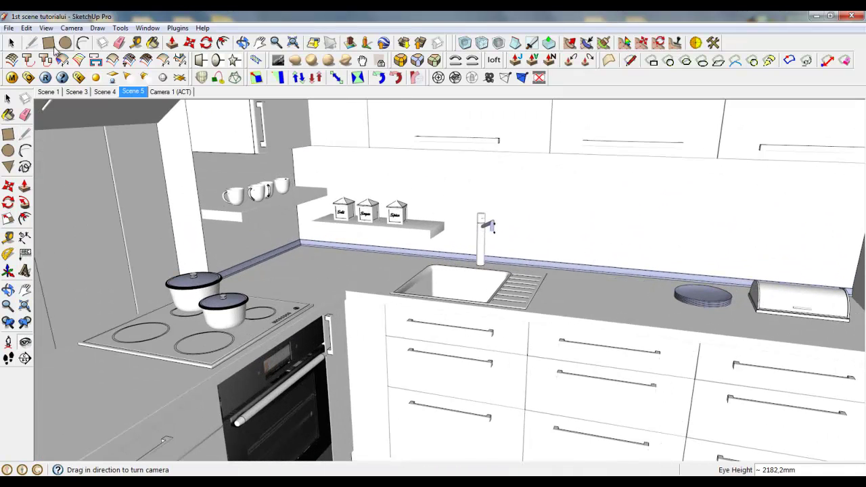
pyautogui.click(31, 44)
pyautogui.click(558, 436)
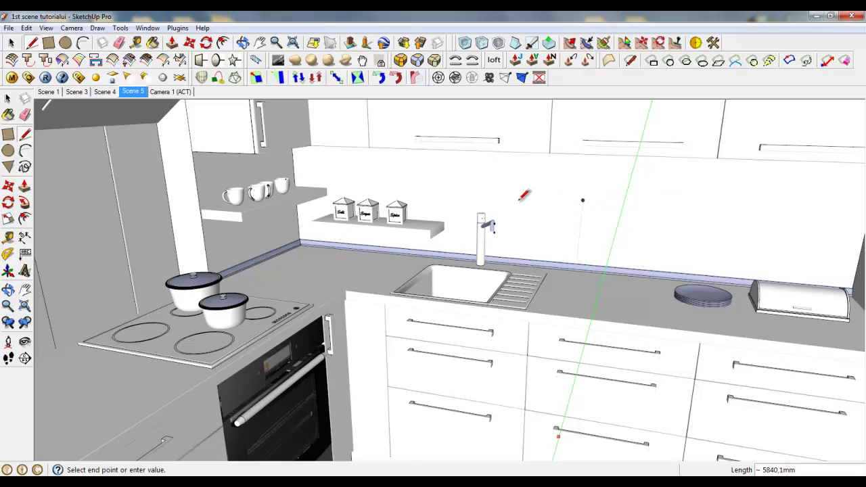
pyautogui.click(135, 92)
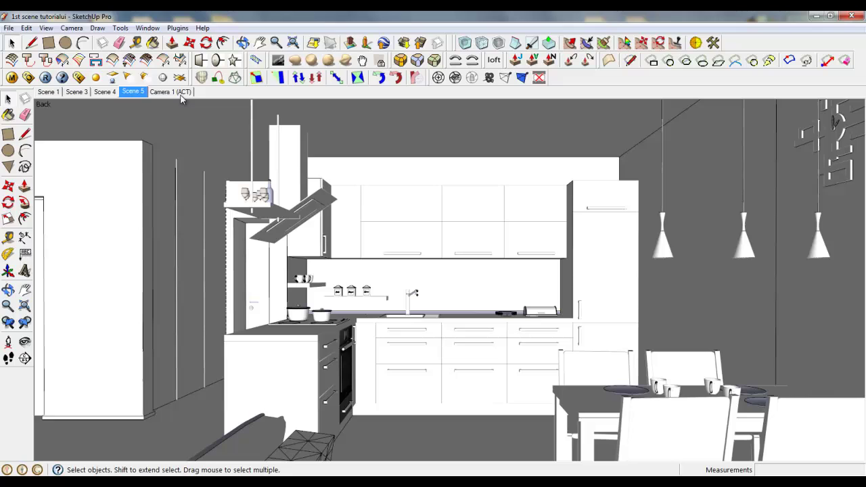
# Delete the Camera 1 (ACT) scene
pyautogui.click(174, 92)
pyautogui.rightClick(177, 97)
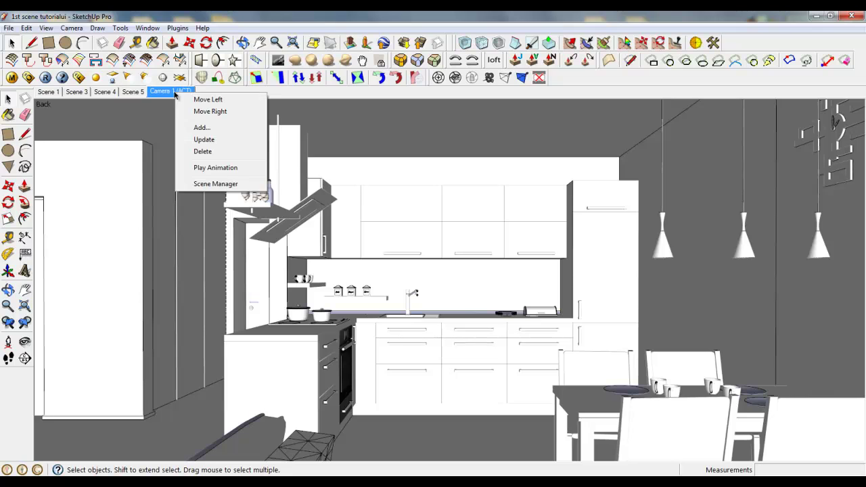
pyautogui.click(192, 149)
pyautogui.click(445, 272)
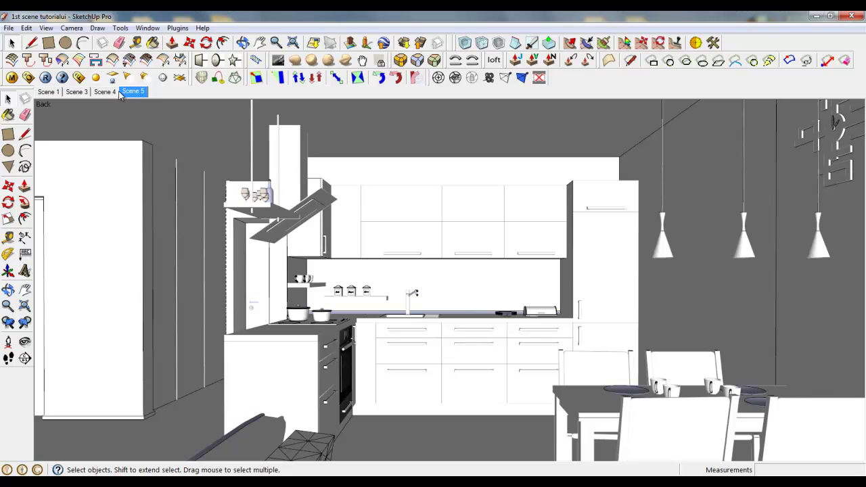
# In the V-Ray render options, set Z-Depth Black to 230 and Z-Depth White to 140, and enable Z-Depth Clamp
pyautogui.click(28, 77)
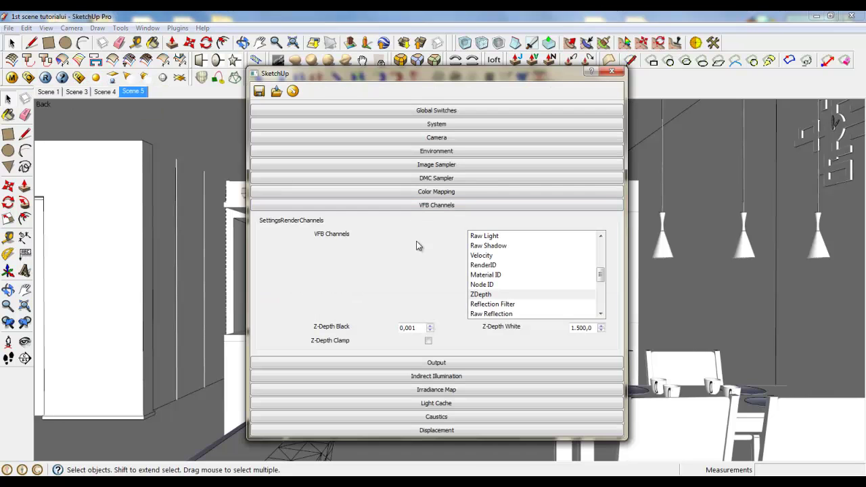
pyautogui.moveTo(415, 330); pyautogui.dragTo(395, 331)
pyautogui.write('230')
pyautogui.press('Tab')
pyautogui.write('140')
pyautogui.press('Return')
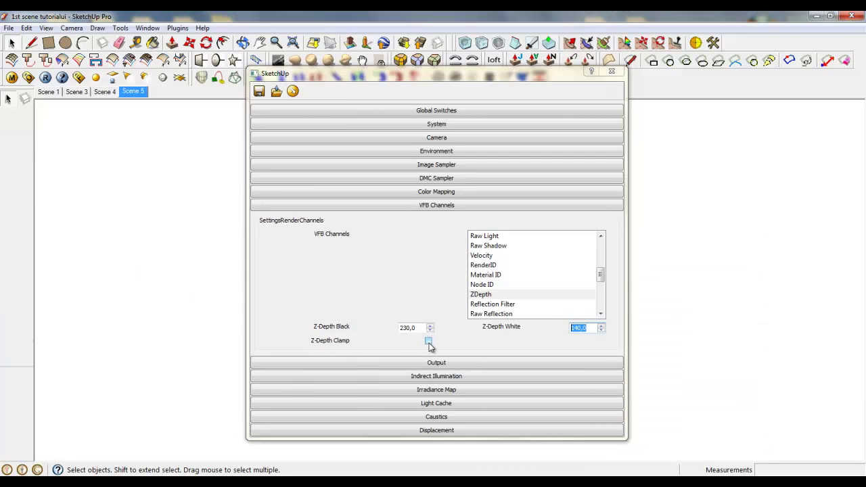
pyautogui.click(428, 341)
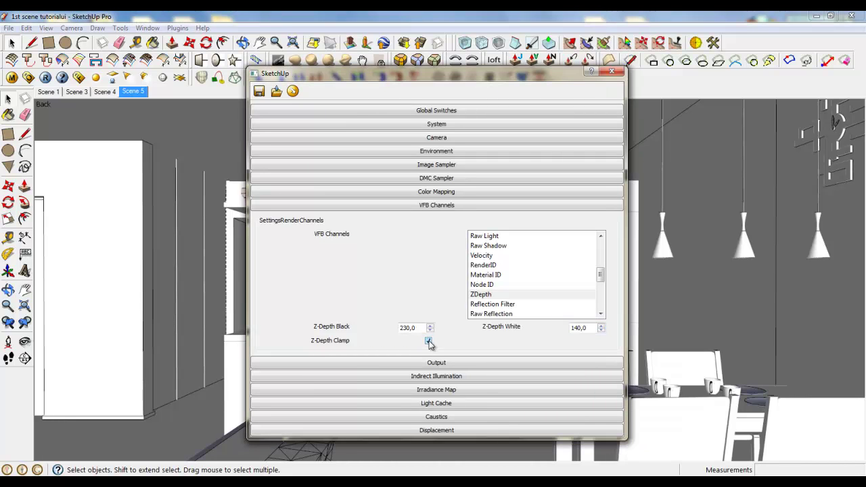
pyautogui.click(449, 207)
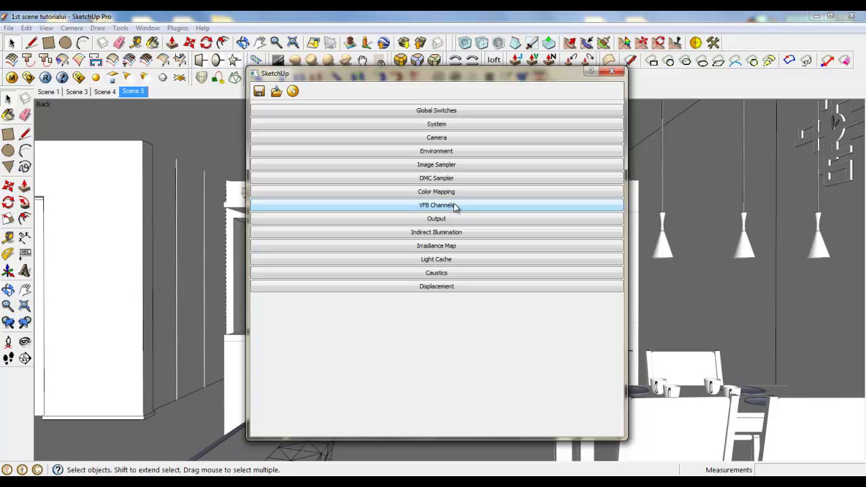
# Set the render output size to 1400 wide by 609 high and lock the image aspect
pyautogui.click(446, 221)
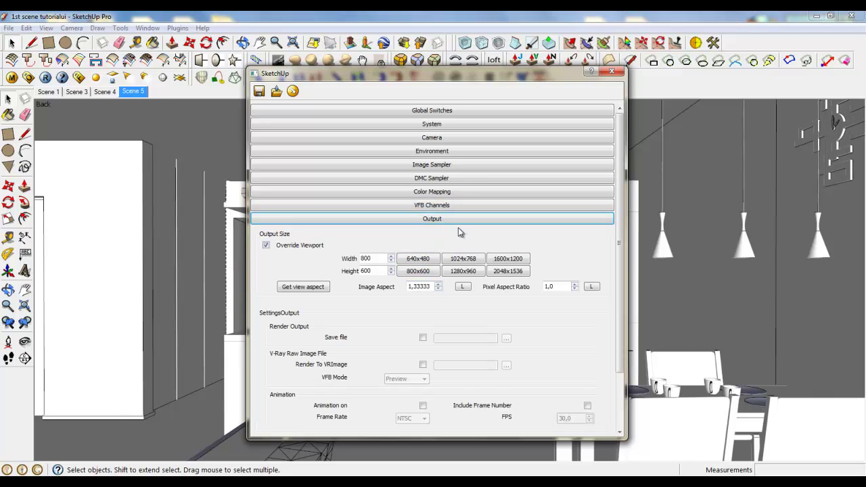
pyautogui.doubleClick(382, 258)
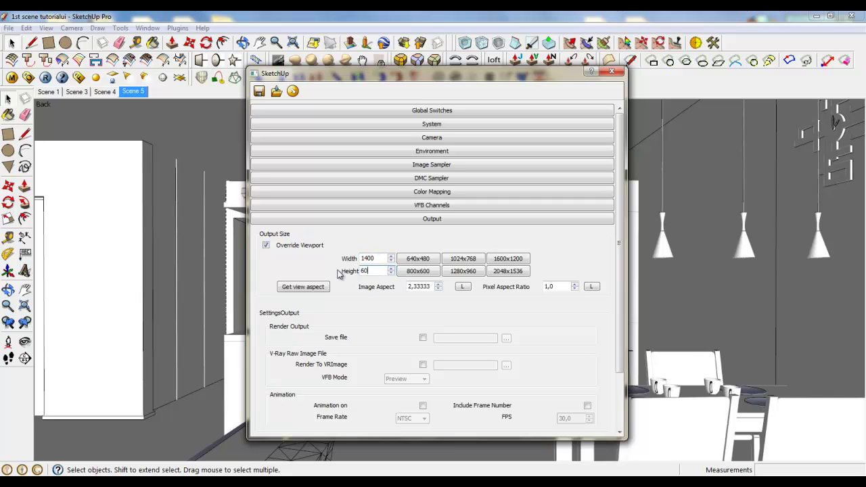
pyautogui.press('Return')
pyautogui.click(464, 288)
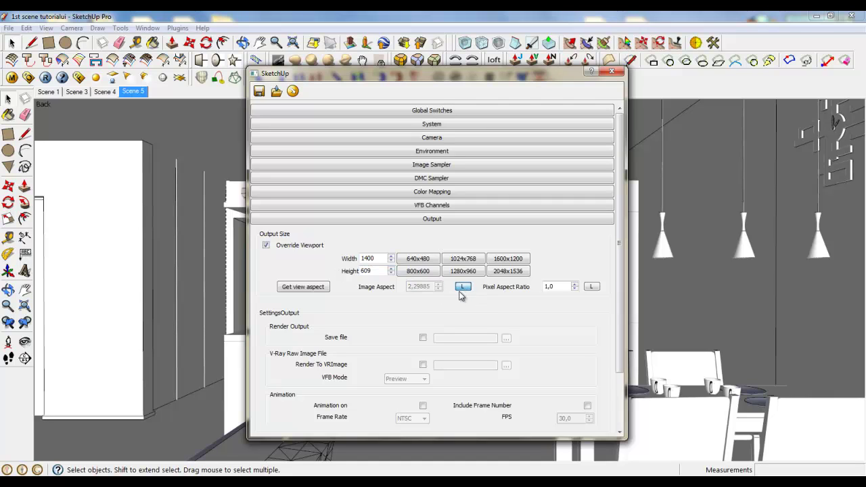
# Try an output width of 2800 with the aspect locked, and set the width back to 1400
pyautogui.doubleClick(377, 258)
pyautogui.write('2800')
pyautogui.press('Return')
pyautogui.doubleClick(378, 270)
pyautogui.doubleClick(378, 259)
pyautogui.press('Return')
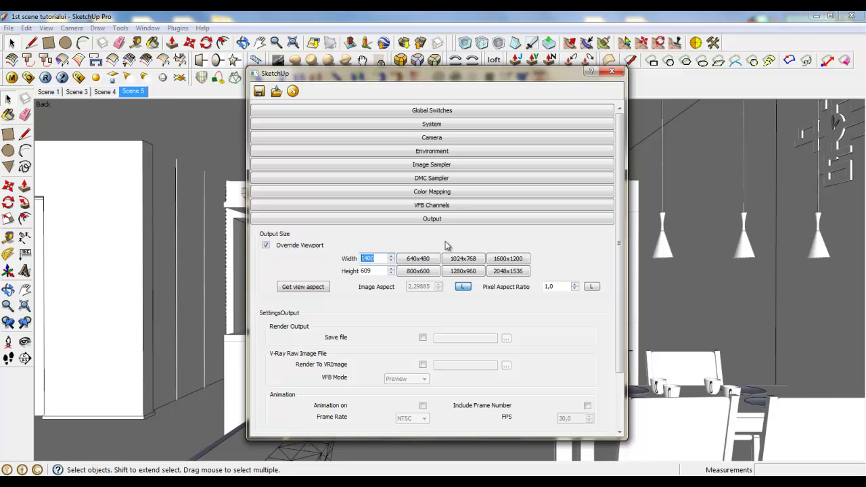
pyautogui.click(444, 218)
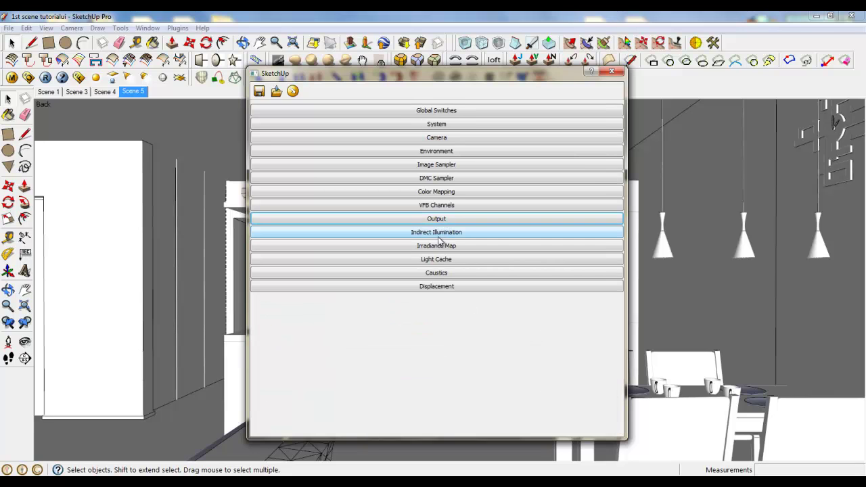
# Enable Ambient Occlusion for indirect illumination with a radius of 2 and an amount of 0,2
pyautogui.click(443, 236)
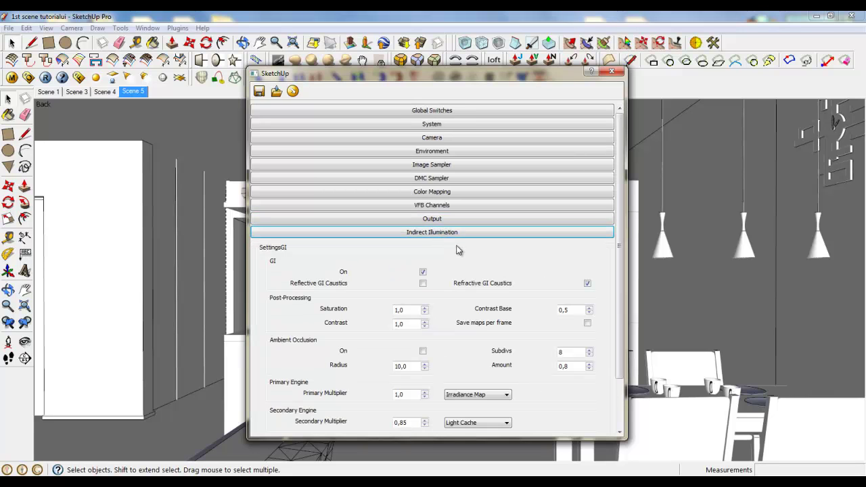
pyautogui.scroll(-1, 477, 245)
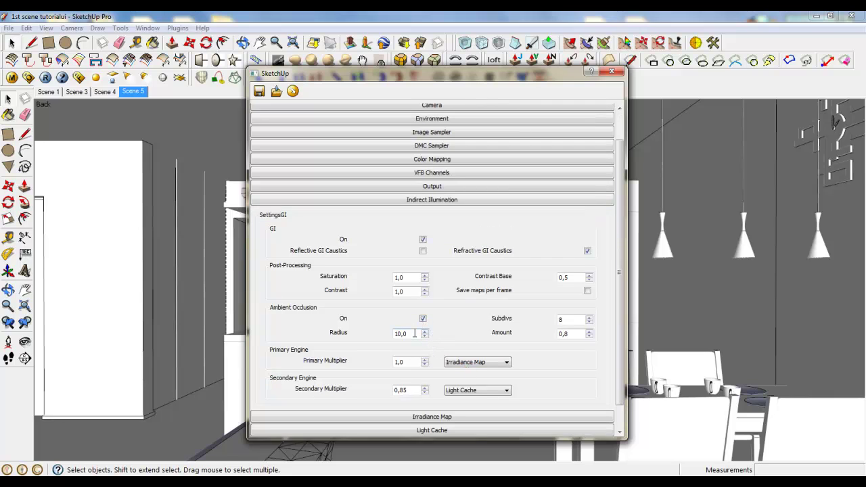
pyautogui.moveTo(414, 333); pyautogui.dragTo(336, 332)
pyautogui.write('2')
pyautogui.click(567, 334)
pyautogui.hotkey('shift', 'Tab')
pyautogui.scroll(-2, 579, 352)
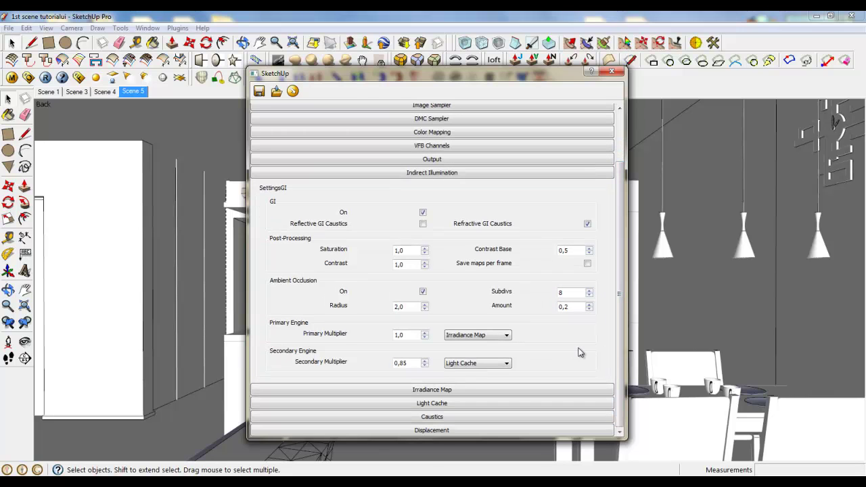
# Set the primary multiplier to 1,25 with Irradiance Map and the secondary multiplier to 0,75 with Light Cache
pyautogui.click(401, 334)
pyautogui.write('25')
pyautogui.doubleClick(401, 361)
pyautogui.click(474, 335)
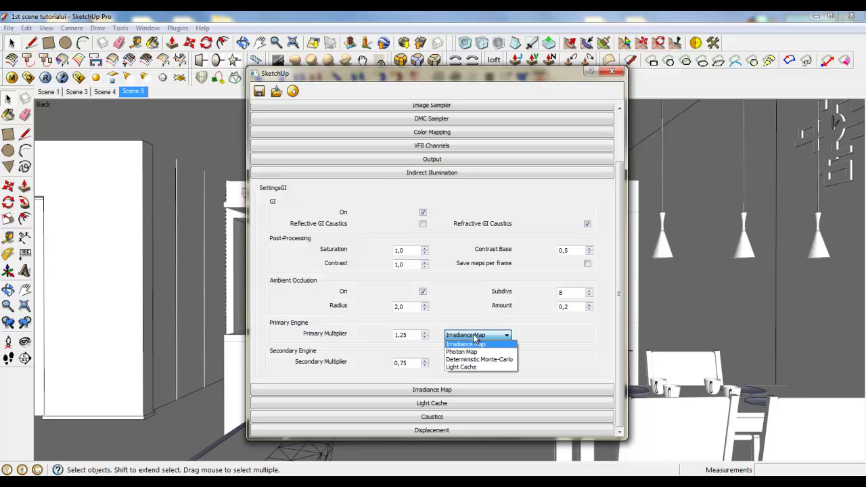
pyautogui.click(475, 344)
pyautogui.click(476, 363)
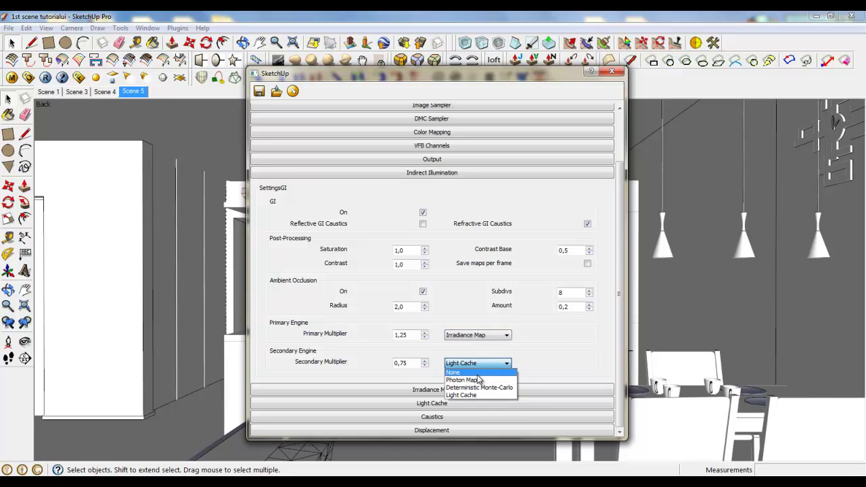
pyautogui.click(476, 395)
pyautogui.click(432, 173)
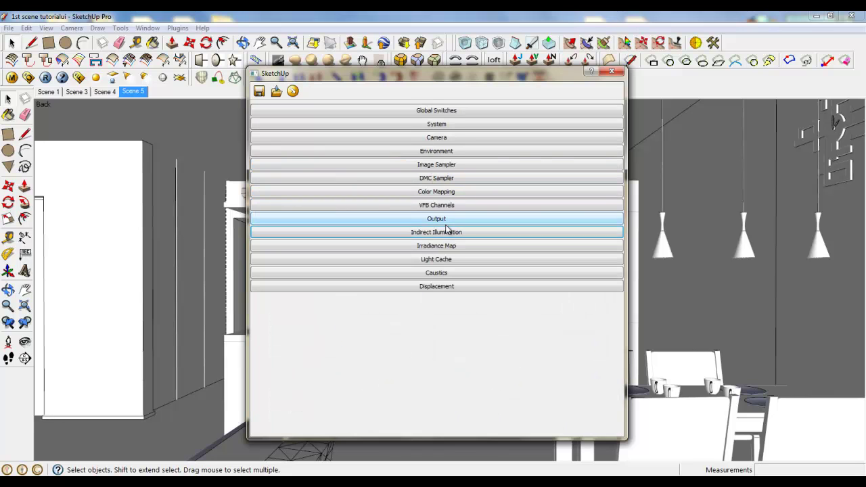
# Set the Irradiance Map's Max Rate to -2
pyautogui.click(448, 247)
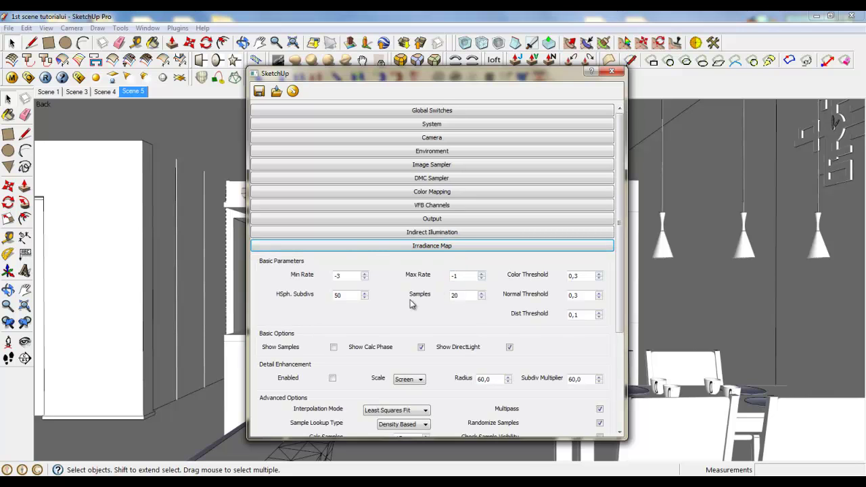
pyautogui.click(481, 278)
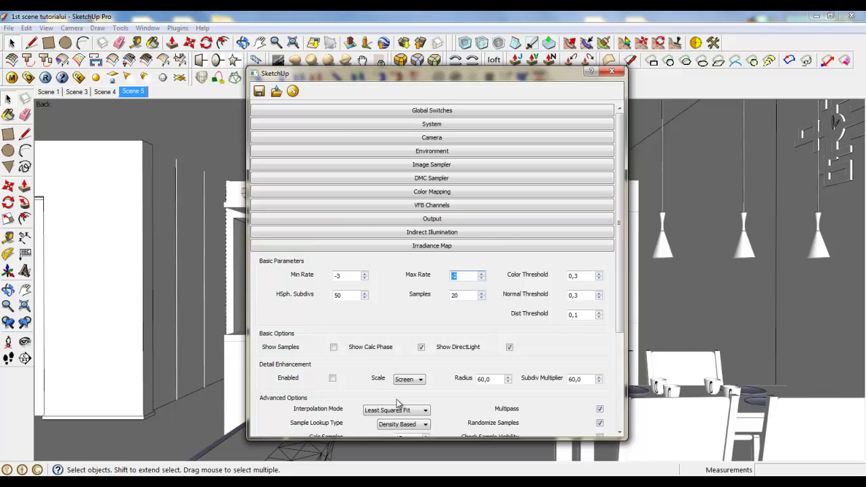
# Review the Light Cache settings and close the render options
pyautogui.click(418, 248)
pyautogui.click(430, 259)
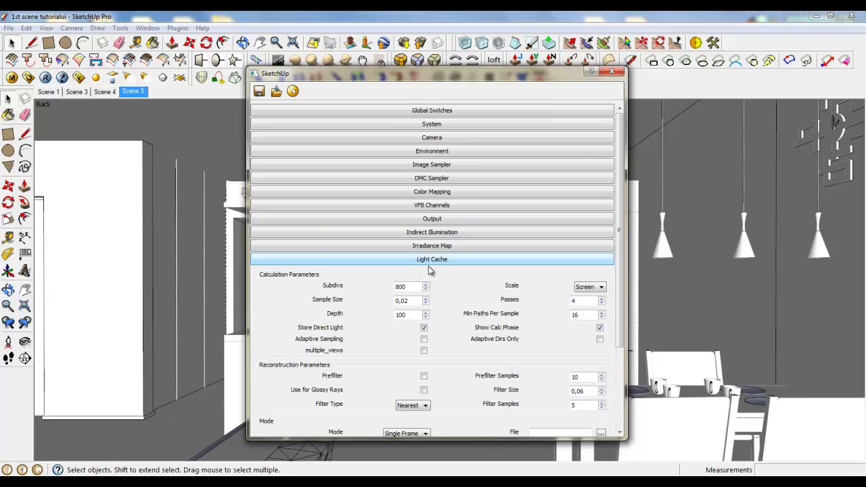
pyautogui.click(455, 263)
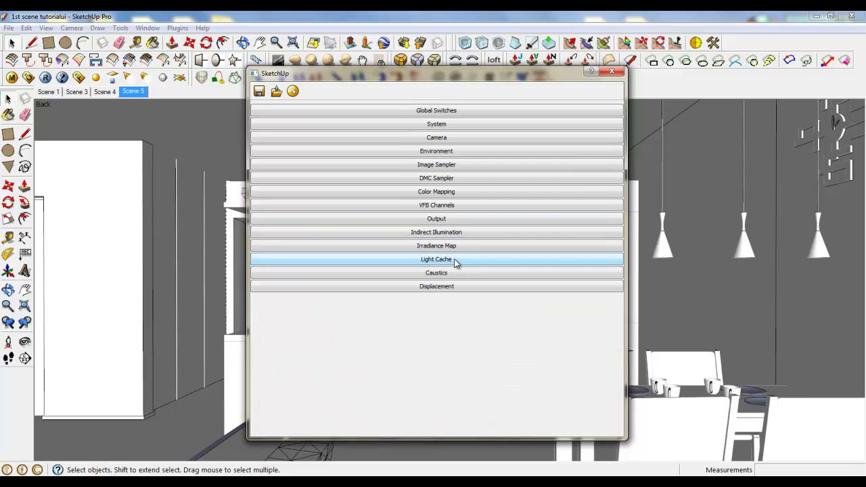
pyautogui.click(612, 71)
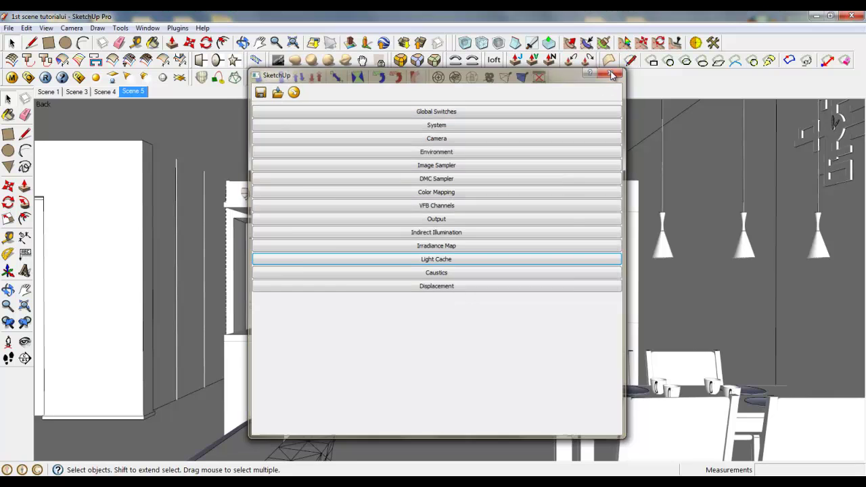
pyautogui.click(32, 42)
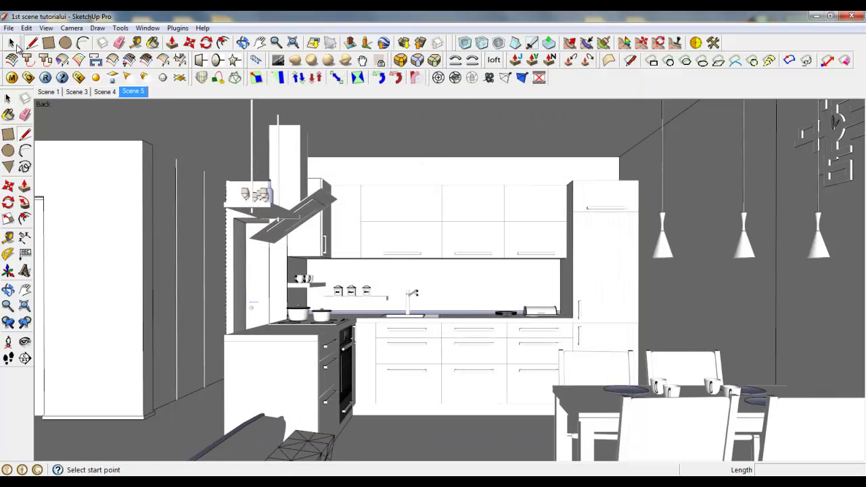
pyautogui.click(11, 41)
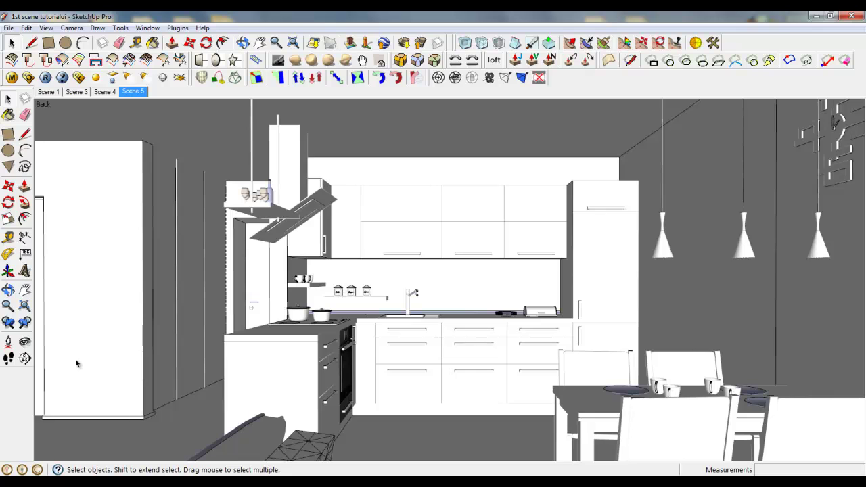
# Delete the Camera 1 (ACT) camera object with its field-of-view cone from the living room
pyautogui.click(25, 342)
pyautogui.moveTo(217, 337); pyautogui.dragTo(326, 360)
pyautogui.press('o')
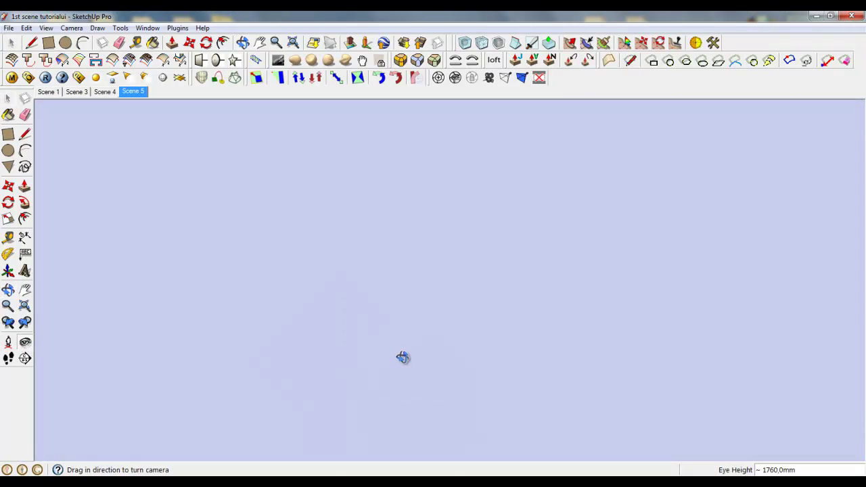
pyautogui.moveTo(286, 195); pyautogui.dragTo(526, 182)
pyautogui.moveTo(527, 181); pyautogui.dragTo(623, 184, button='middle')
pyautogui.press('space')
pyautogui.click(625, 194)
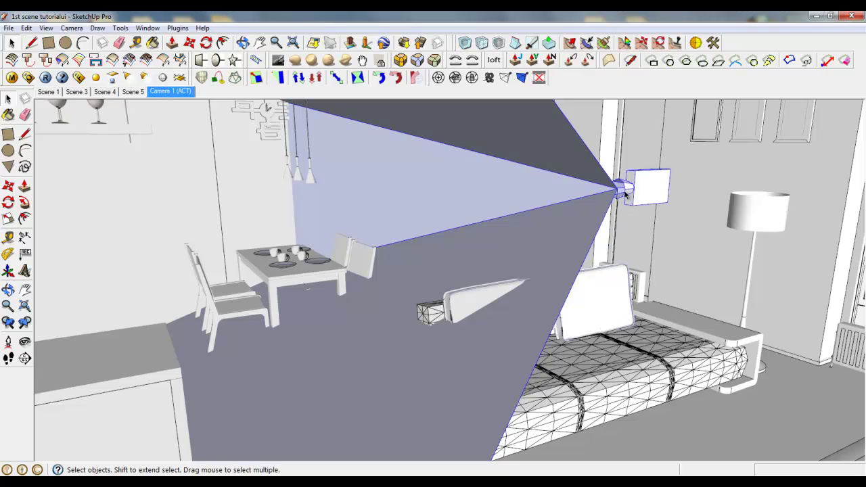
pyautogui.rightClick(624, 194)
pyautogui.click(634, 196)
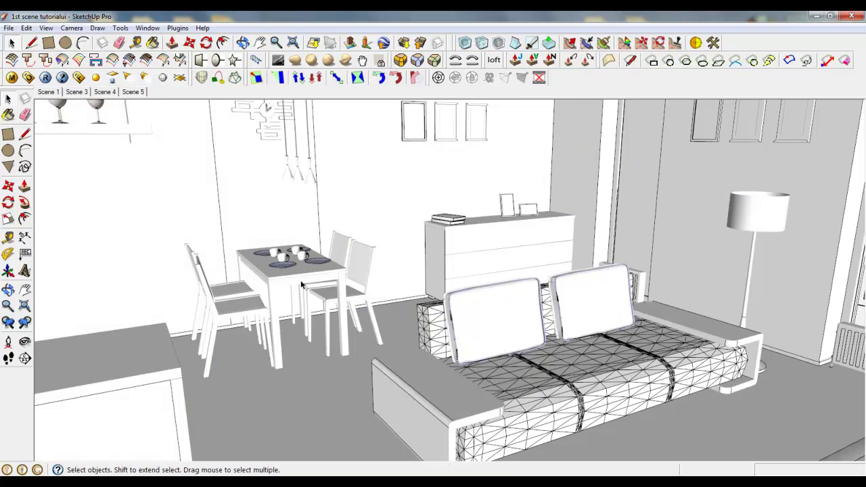
# Remove the Camera_FOV material from the V-Ray scene materials
pyautogui.click(25, 341)
pyautogui.moveTo(357, 410); pyautogui.dragTo(480, 344)
pyautogui.moveTo(480, 344); pyautogui.dragTo(466, 202, button='middle')
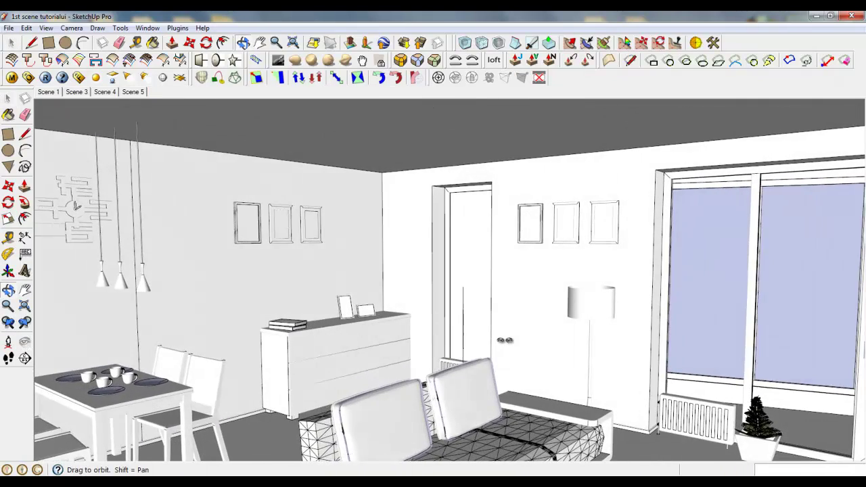
pyautogui.scroll(5, 460, 179)
pyautogui.moveTo(497, 273); pyautogui.dragTo(560, 290, button='middle')
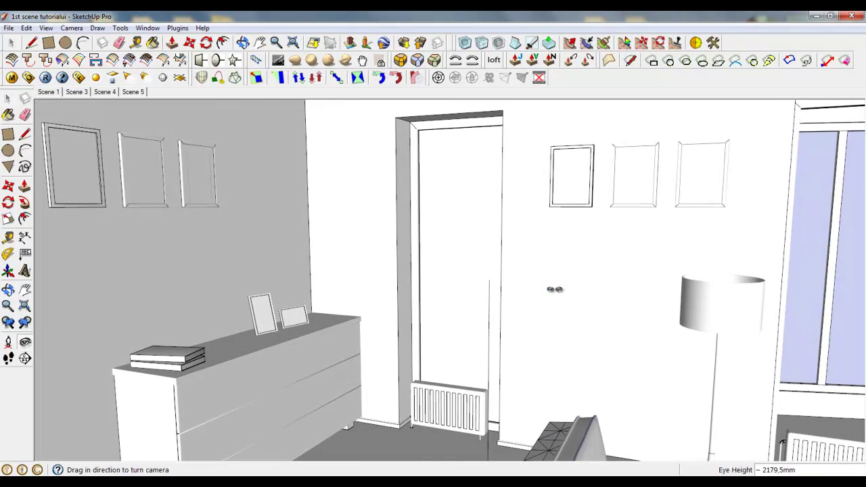
pyautogui.click(12, 78)
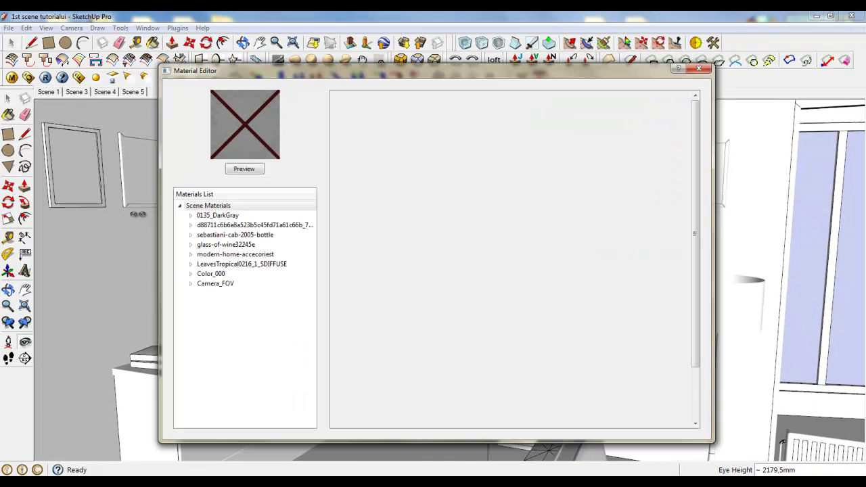
pyautogui.click(212, 287)
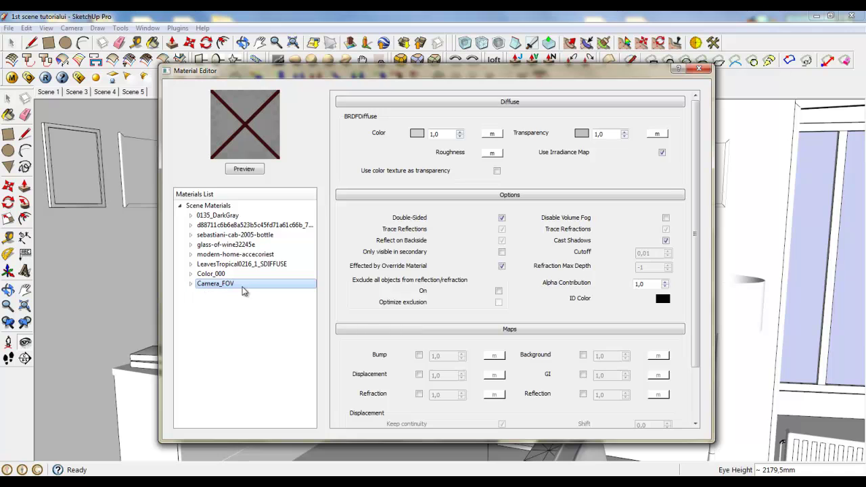
pyautogui.rightClick(227, 290)
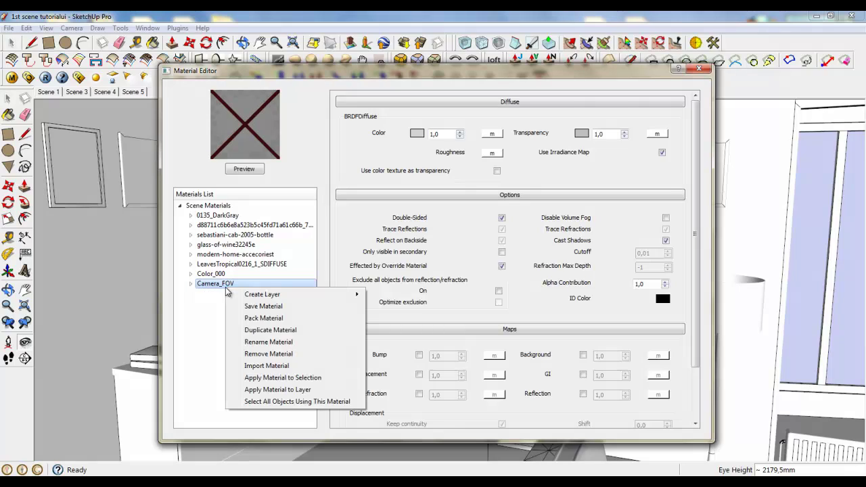
pyautogui.click(260, 354)
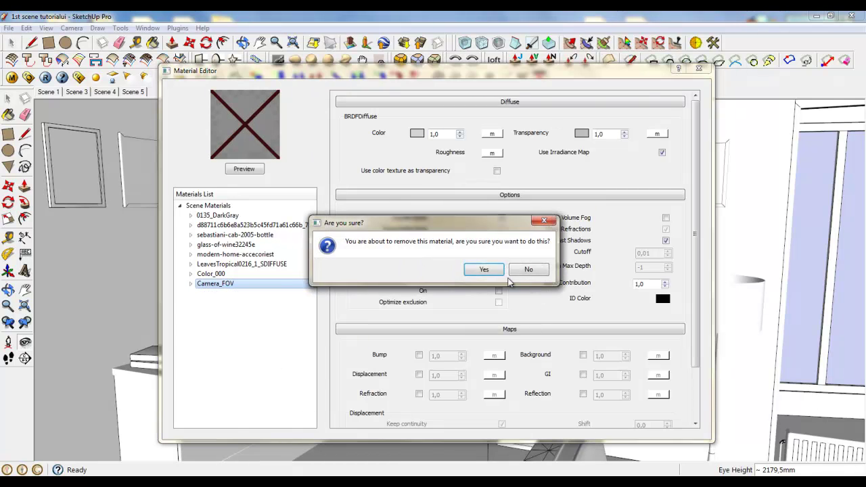
pyautogui.click(484, 270)
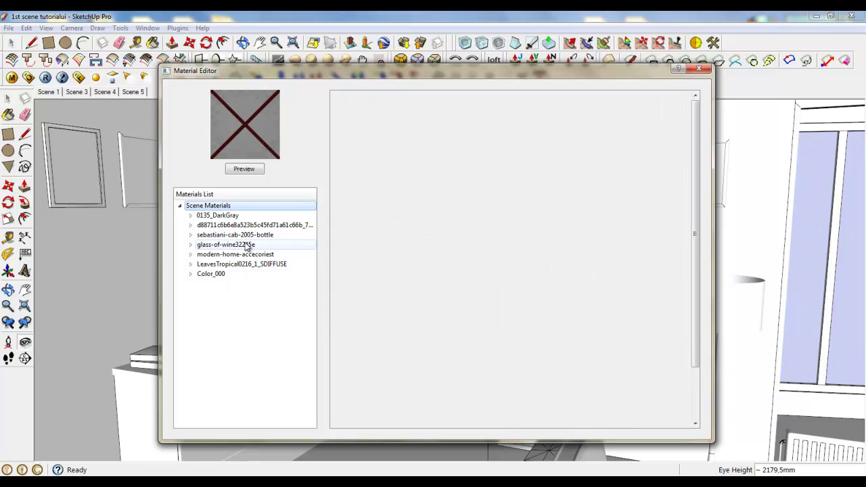
# Create a new Standard V-Ray material and rename it Glass
pyautogui.rightClick(227, 206)
pyautogui.moveTo(248, 214)
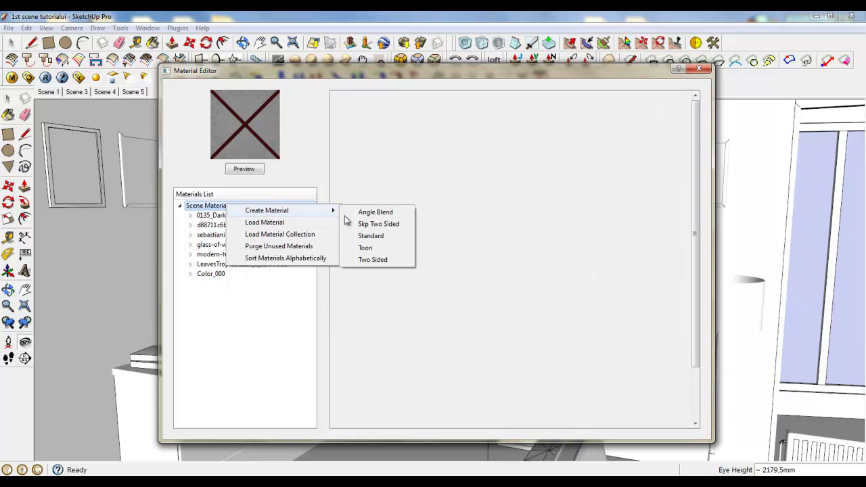
pyautogui.click(383, 237)
pyautogui.click(237, 283)
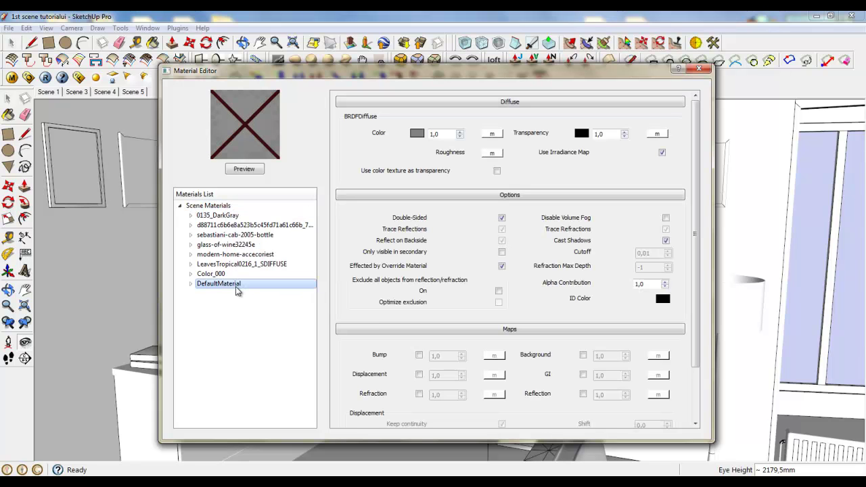
pyautogui.rightClick(236, 285)
pyautogui.click(278, 341)
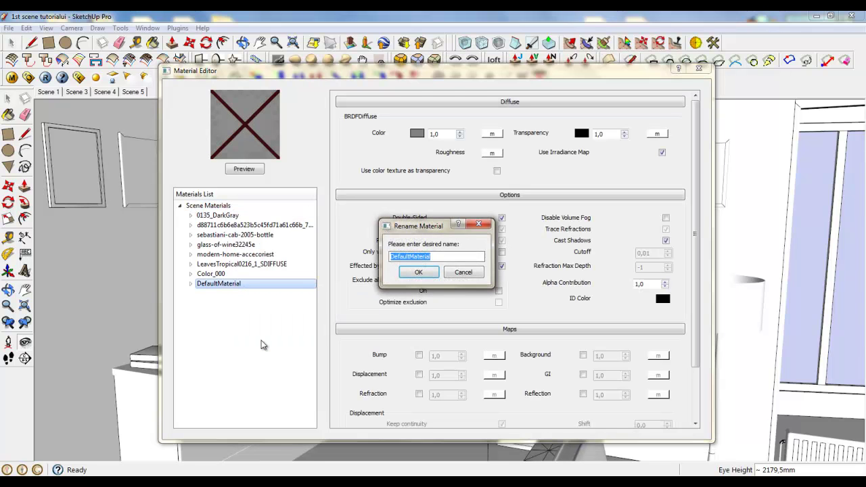
pyautogui.write('Glass')
pyautogui.press('Return')
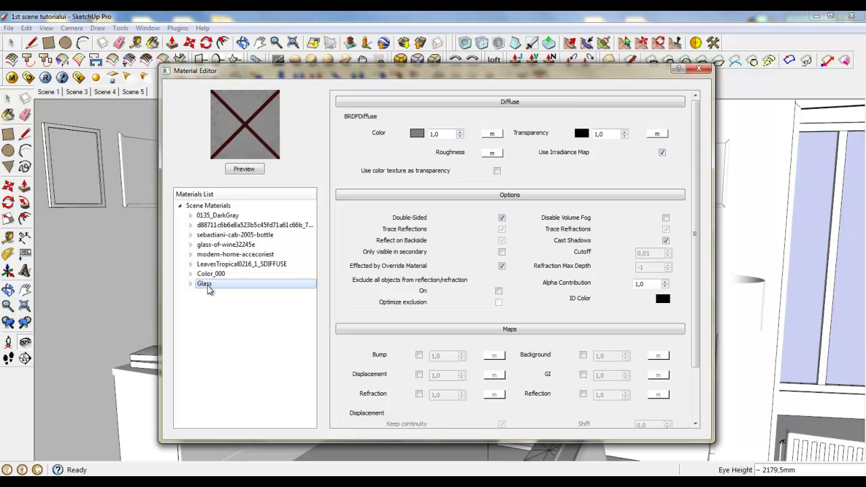
# Add a Refraction layer and a Reflection layer to the Glass material
pyautogui.rightClick(206, 284)
pyautogui.moveTo(216, 290)
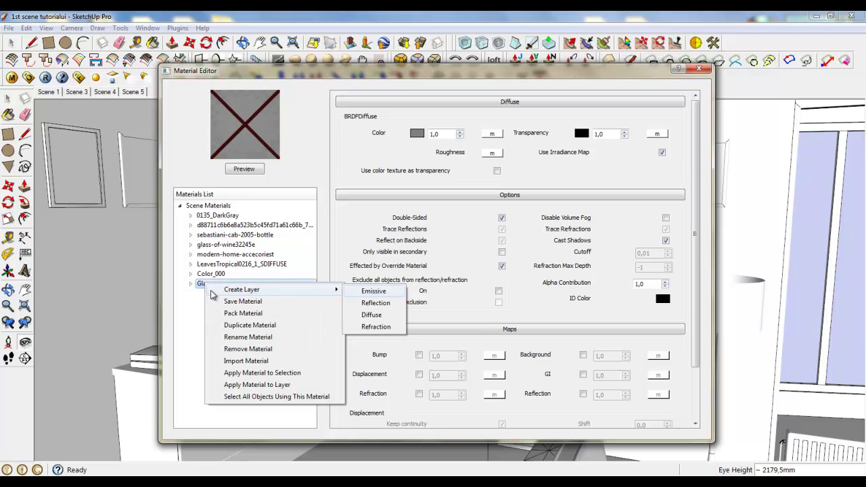
pyautogui.click(391, 328)
pyautogui.rightClick(213, 284)
pyautogui.moveTo(304, 290)
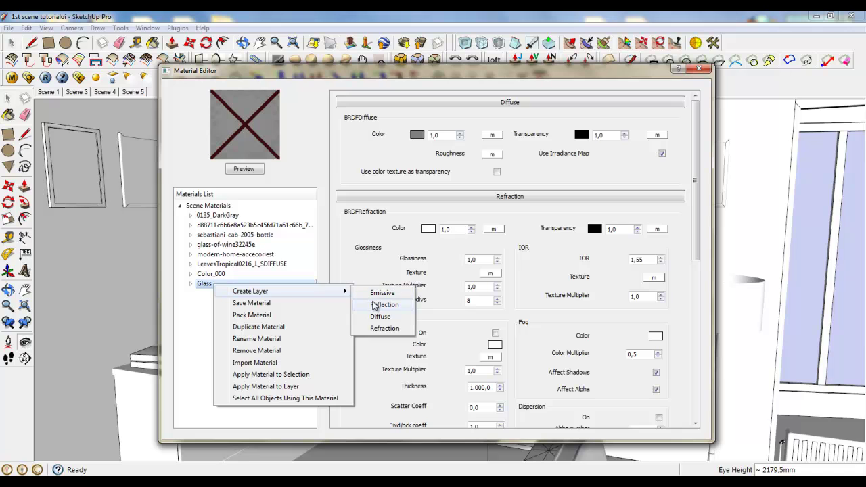
pyautogui.click(376, 305)
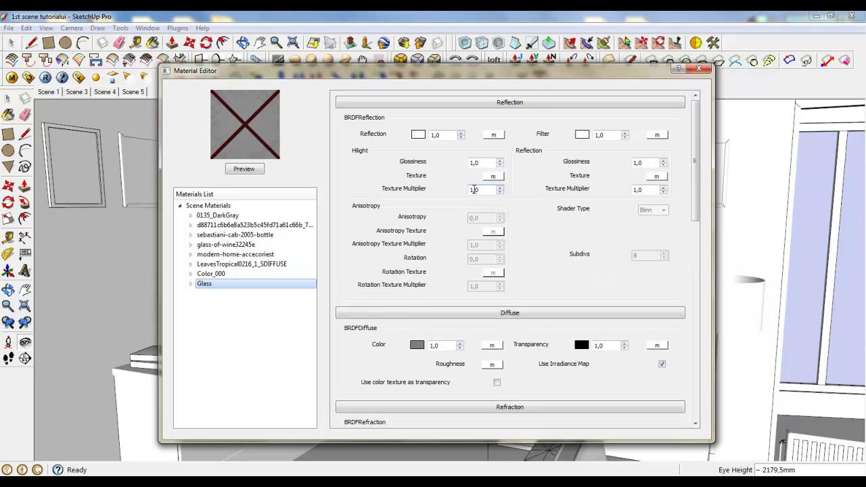
# Assign a TexFresnel map to the Glass material's reflection with its default values
pyautogui.click(493, 135)
pyautogui.click(252, 196)
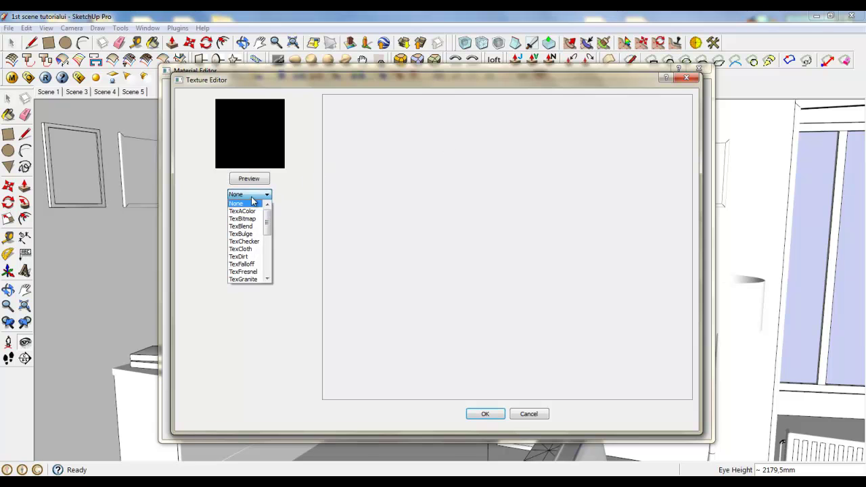
pyautogui.click(256, 277)
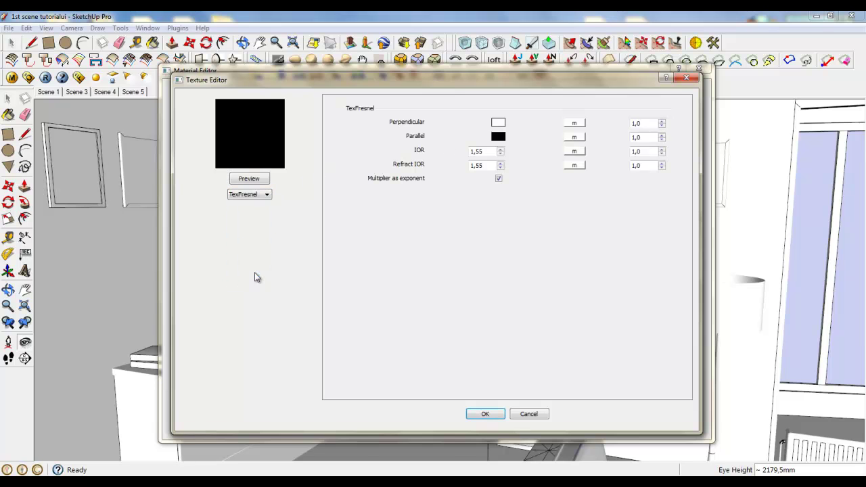
pyautogui.click(501, 413)
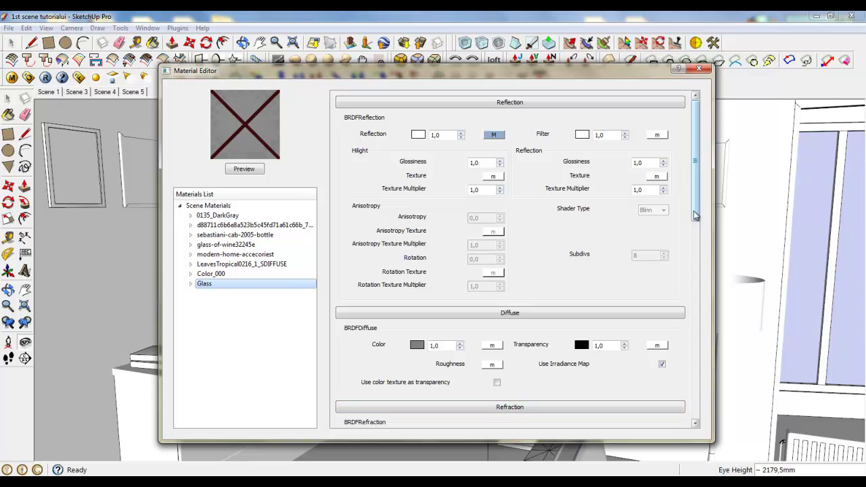
# Set the Glass material's refraction transparency to a medium grey and its IOR to 1,517
pyautogui.moveTo(699, 184); pyautogui.dragTo(701, 292)
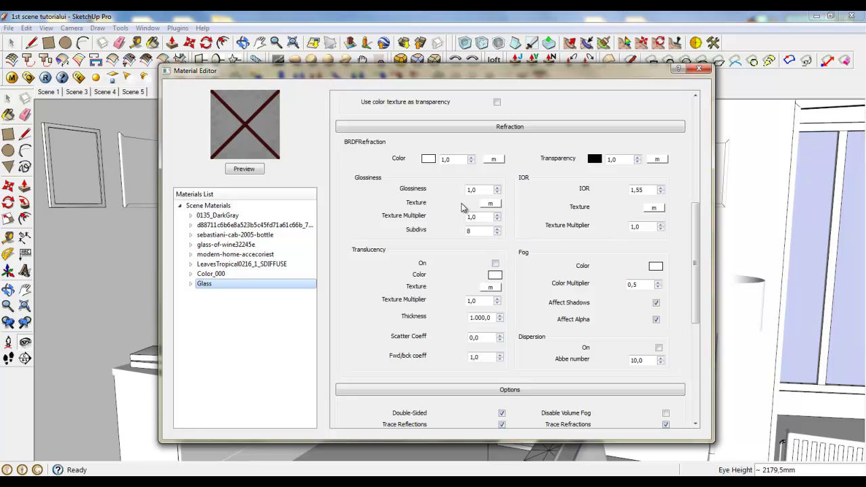
pyautogui.click(594, 159)
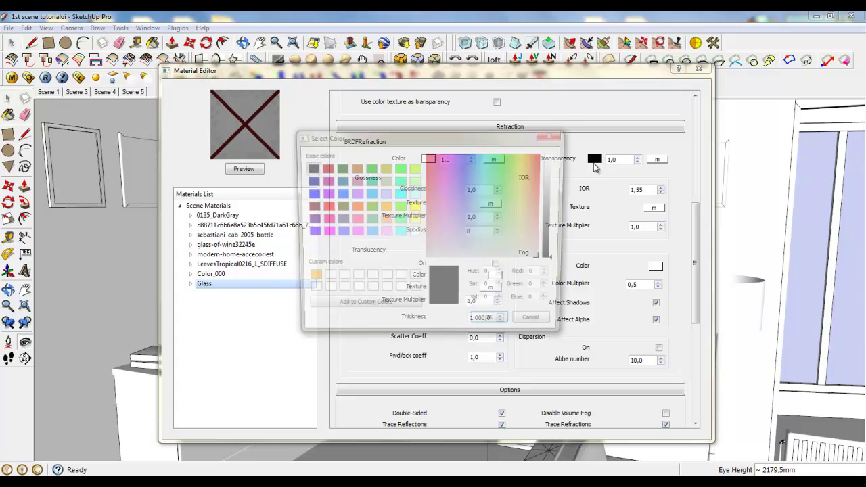
pyautogui.moveTo(555, 210); pyautogui.dragTo(560, 209)
pyautogui.click(497, 325)
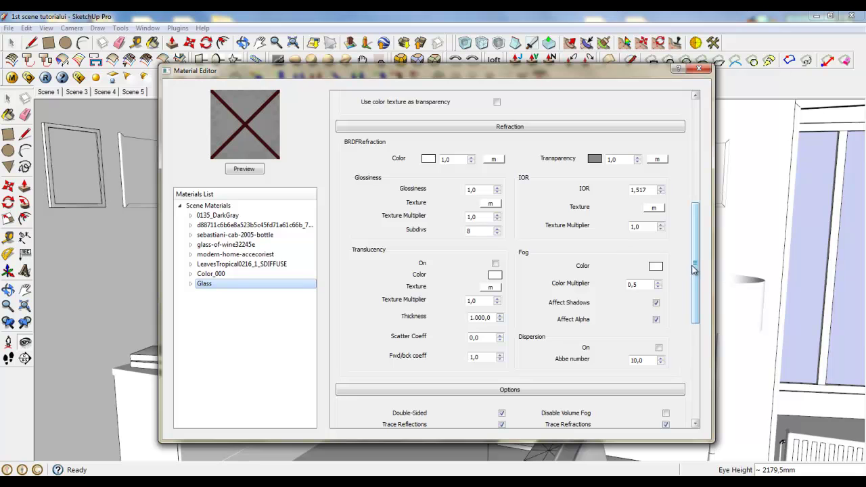
# Check the Override Materials setting among the render options' Global Switches
pyautogui.scroll(-1, 694, 264)
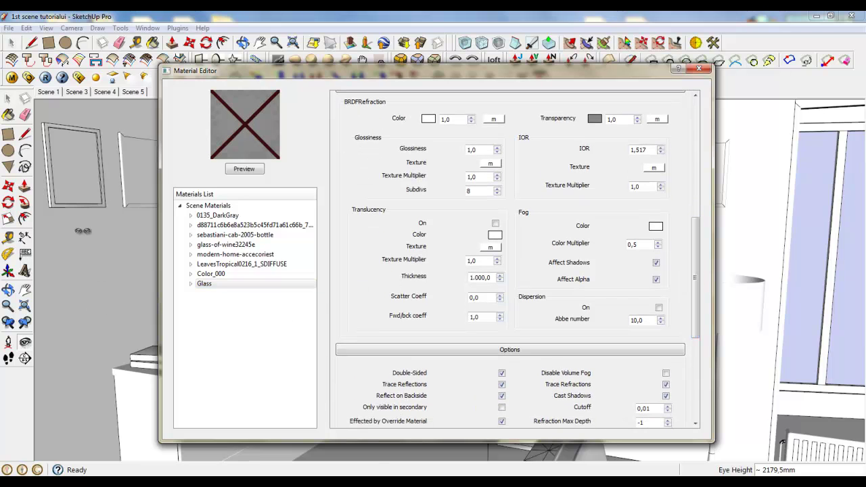
pyautogui.click(28, 78)
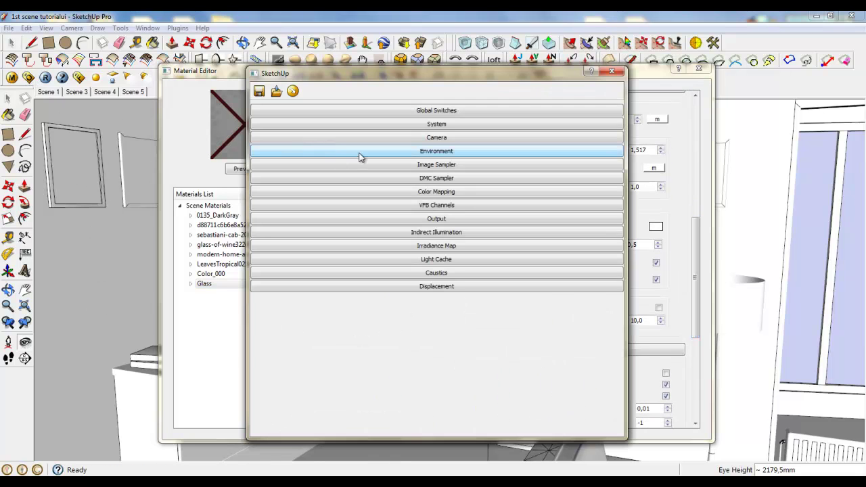
pyautogui.click(428, 114)
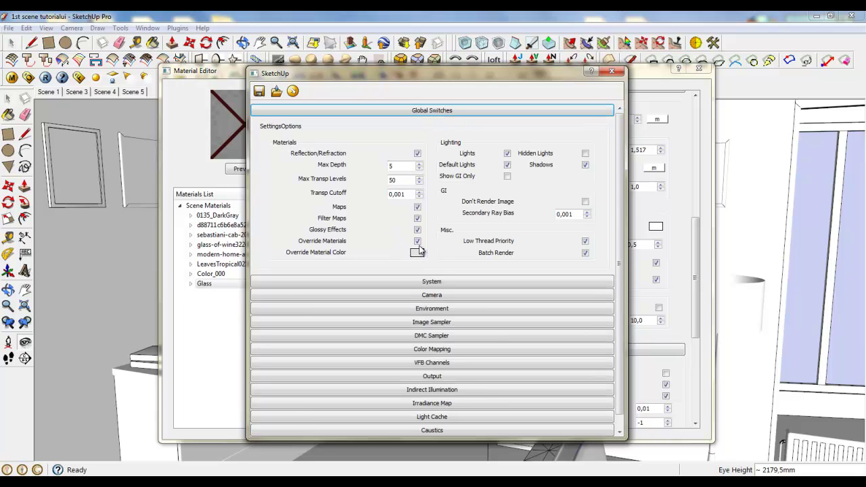
pyautogui.click(611, 71)
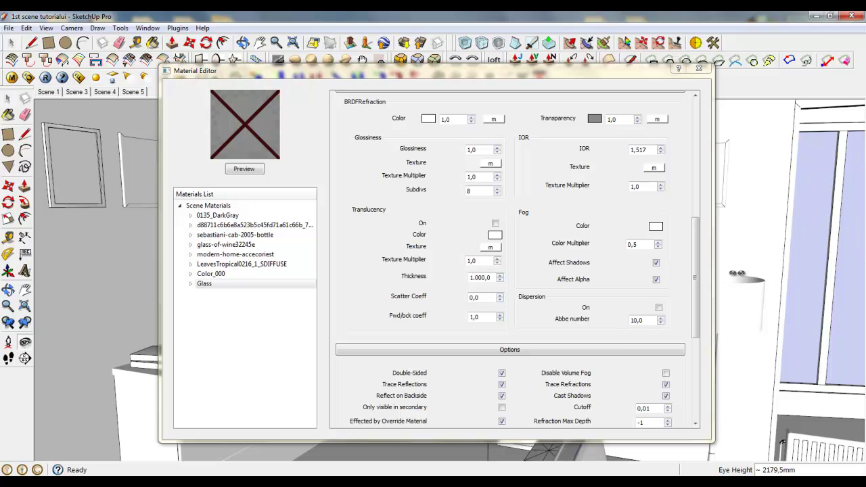
# Turn off Effected by Override Material for the Glass material and close the material editor
pyautogui.scroll(-1, 701, 277)
pyautogui.scroll(-3, 701, 277)
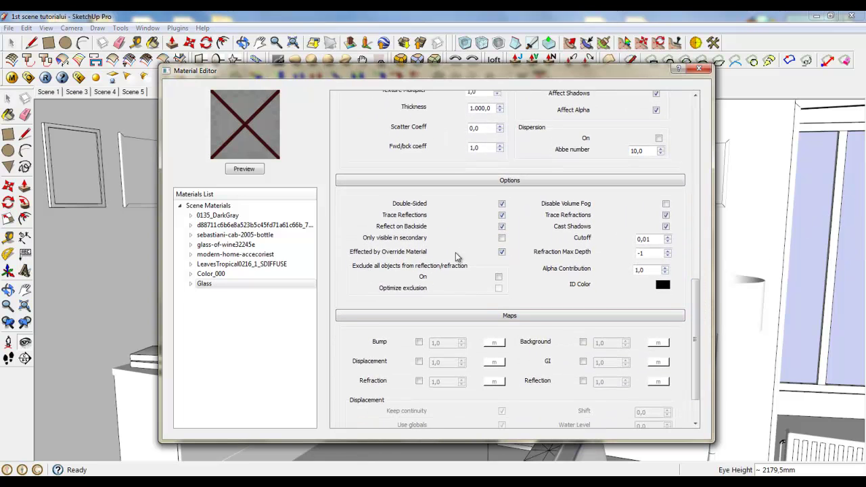
pyautogui.click(502, 252)
pyautogui.click(698, 68)
# Select the glass pane of the tall narrow window beside the dresser and paint it with the Glass material
pyautogui.click(11, 42)
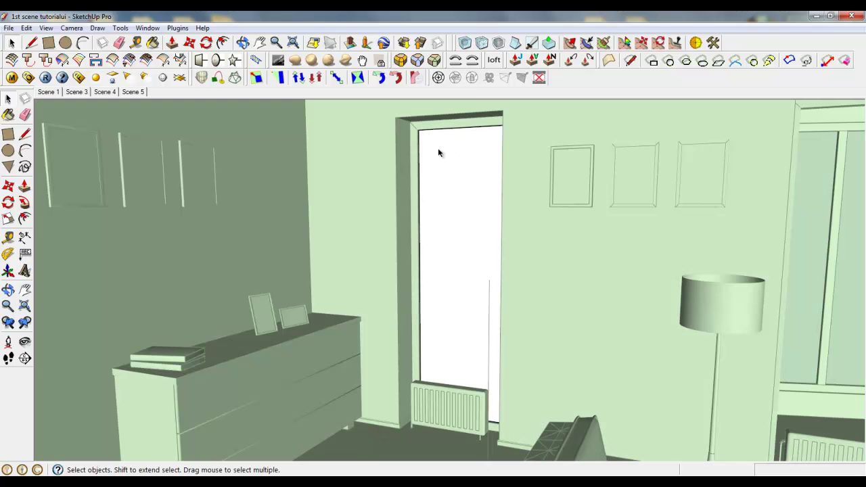
pyautogui.click(438, 151)
pyautogui.scroll(10, 437, 145)
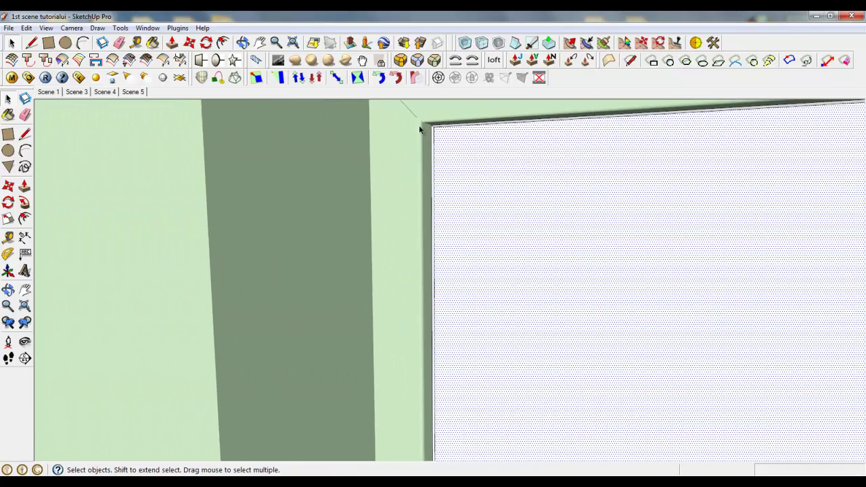
pyautogui.scroll(3, 583, 172)
pyautogui.scroll(-3, 290, 283)
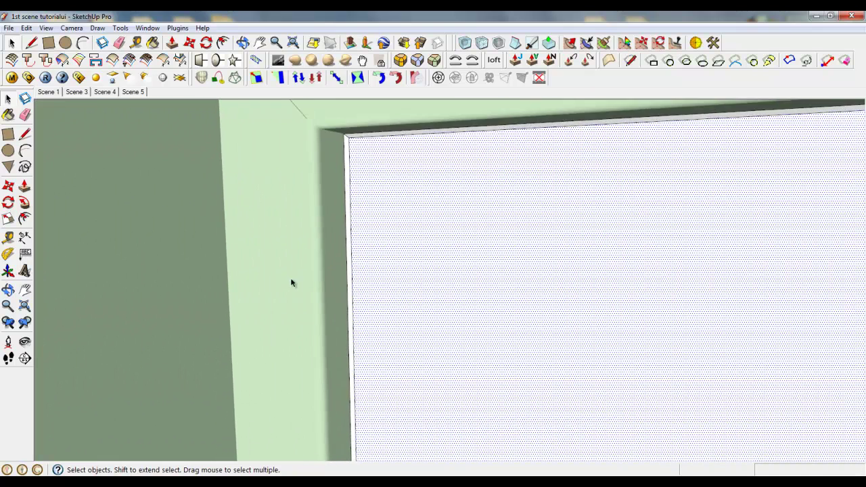
pyautogui.scroll(6, 334, 112)
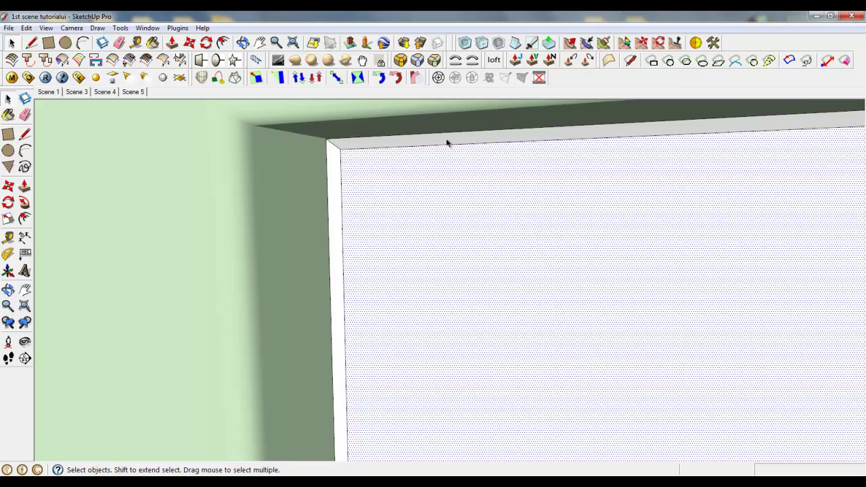
pyautogui.moveTo(343, 230); pyautogui.dragTo(268, 159, button='middle')
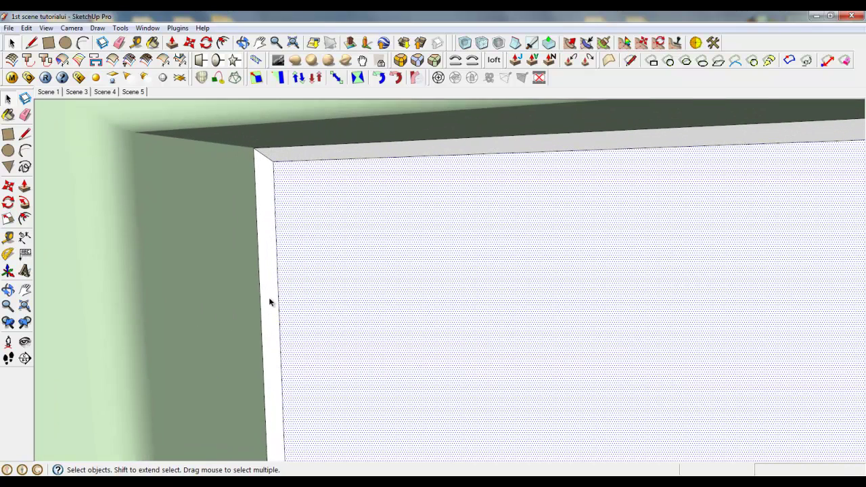
pyautogui.moveTo(270, 299); pyautogui.dragTo(332, 261, button='middle')
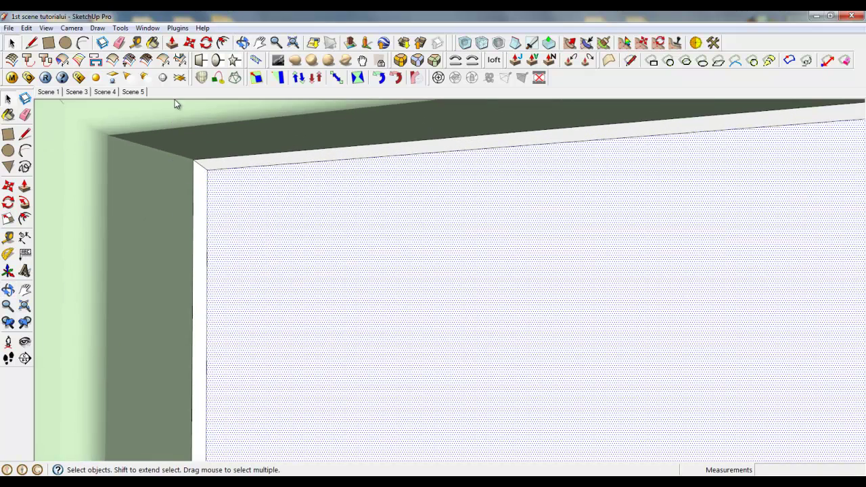
pyautogui.click(153, 43)
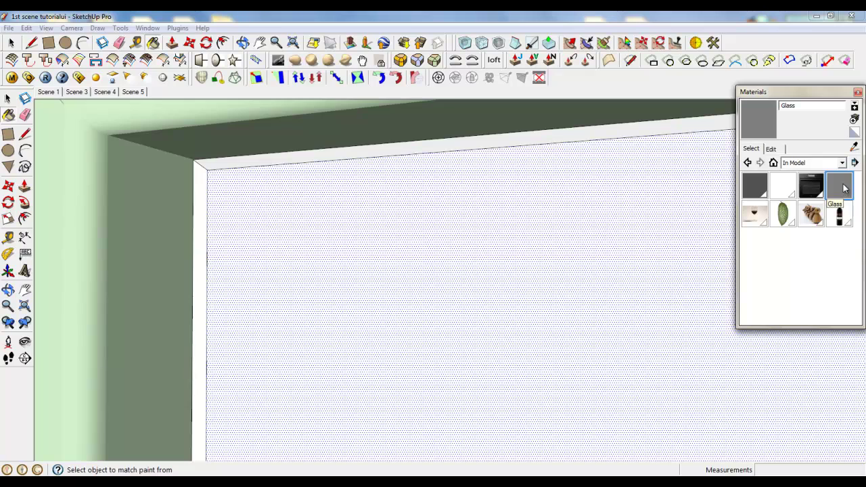
pyautogui.click(503, 239)
# Set the Glass material's diffuse transparency to a near-white colour and close the material editor
pyautogui.click(11, 77)
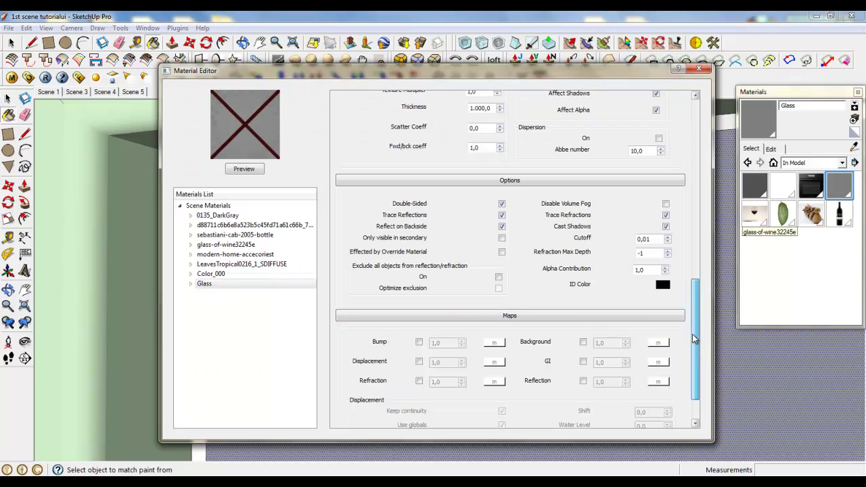
pyautogui.moveTo(694, 338); pyautogui.dragTo(669, 202)
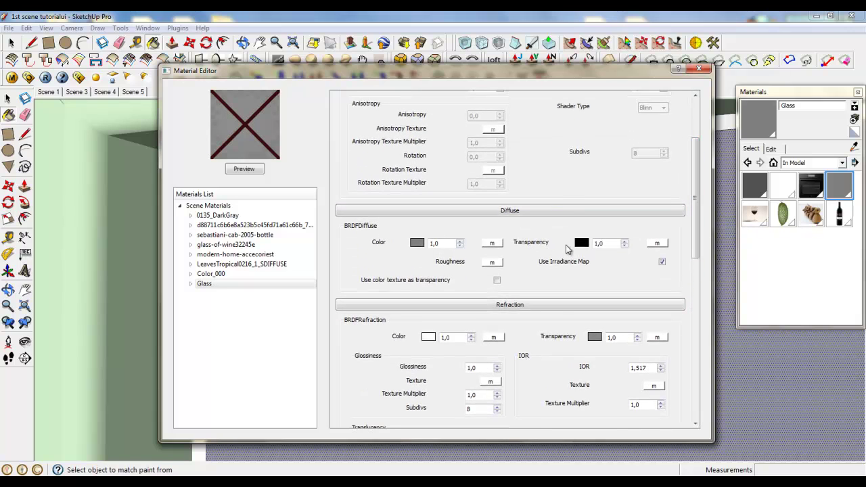
pyautogui.click(581, 243)
pyautogui.click(557, 155)
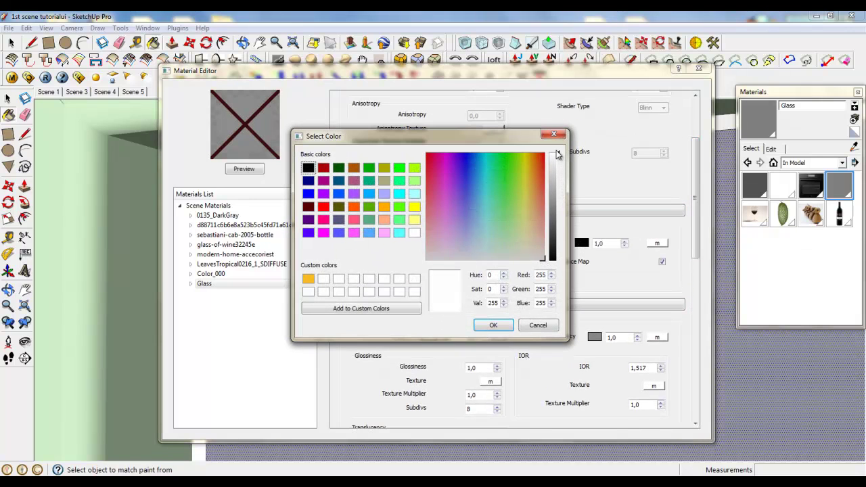
pyautogui.click(492, 326)
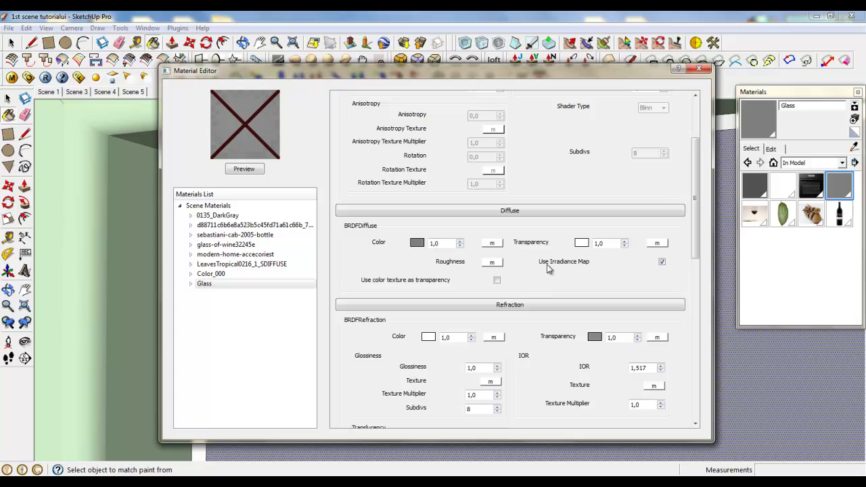
pyautogui.click(580, 243)
pyautogui.moveTo(559, 155); pyautogui.dragTo(560, 163)
pyautogui.click(493, 325)
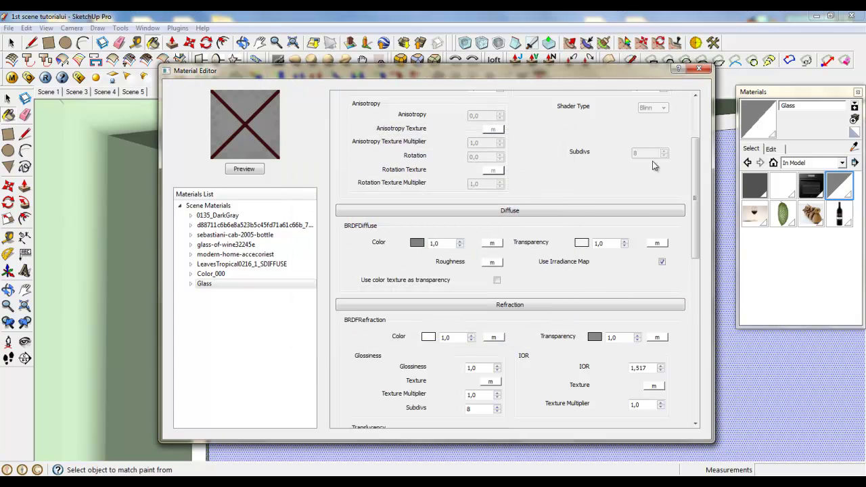
pyautogui.click(699, 69)
# Paint the tall narrow window pane's edge and reverse faces with the Glass material
pyautogui.click(782, 52)
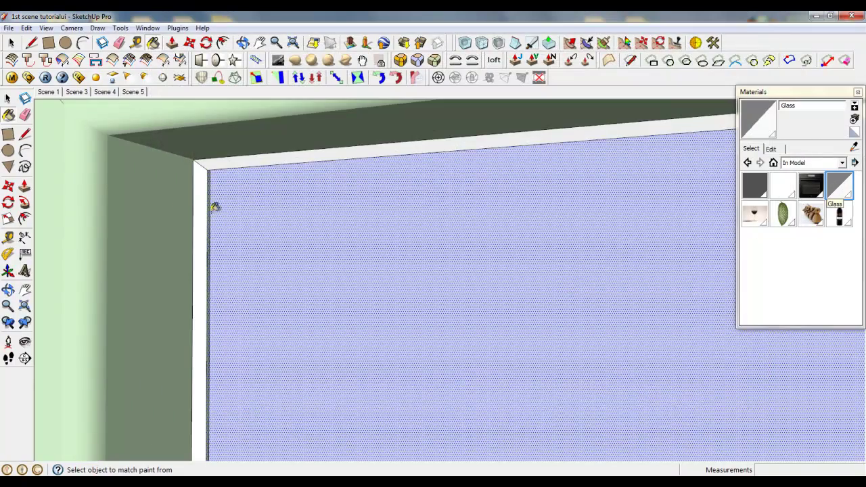
pyautogui.moveTo(212, 207)
pyautogui.mouseDown(button='middle')
pyautogui.moveTo(261, 196)
pyautogui.moveTo(136, 209)
pyautogui.moveTo(238, 209)
pyautogui.moveTo(150, 224)
pyautogui.mouseUp(button='middle')
pyautogui.click(218, 218)
pyautogui.click(323, 211)
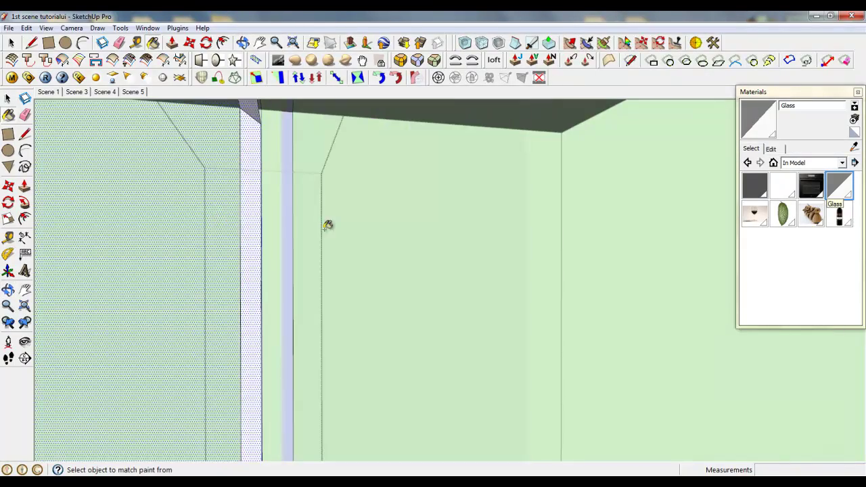
pyautogui.moveTo(329, 224)
pyautogui.mouseDown(button='middle')
pyautogui.moveTo(264, 244)
pyautogui.moveTo(276, 235)
pyautogui.mouseUp(button='middle')
pyautogui.moveTo(341, 201)
pyautogui.mouseDown(button='middle')
pyautogui.moveTo(436, 266)
pyautogui.moveTo(620, 296)
pyautogui.moveTo(219, 107)
pyautogui.moveTo(275, 96)
pyautogui.moveTo(289, 154)
pyautogui.moveTo(271, 116)
pyautogui.moveTo(208, 170)
pyautogui.mouseUp(button='middle')
# Close the tall window's open groups and look round to the balcony door and windows
pyautogui.rightClick(208, 170)
pyautogui.click(233, 179)
pyautogui.click(25, 342)
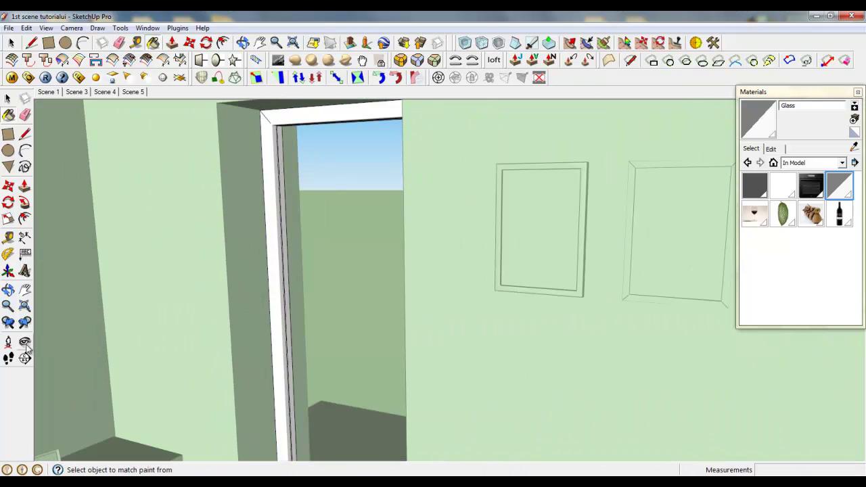
pyautogui.moveTo(245, 261); pyautogui.dragTo(630, 332)
pyautogui.rightClick(327, 225)
pyautogui.click(349, 229)
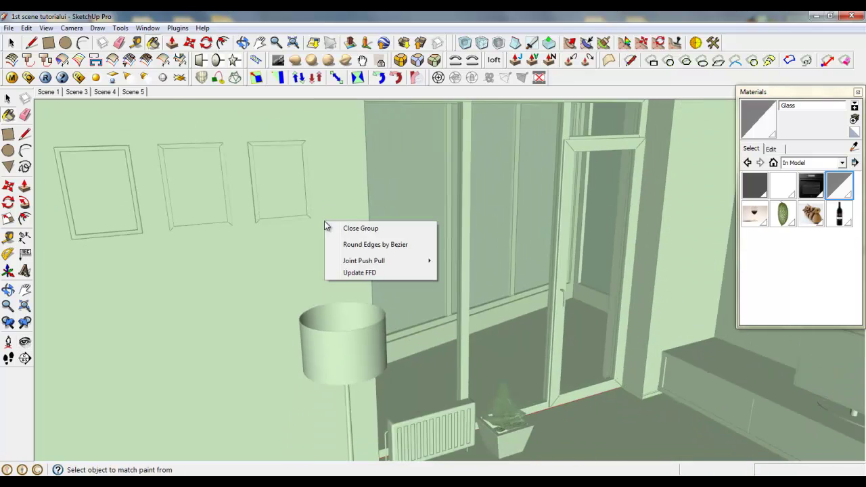
pyautogui.click(343, 225)
pyautogui.click(8, 98)
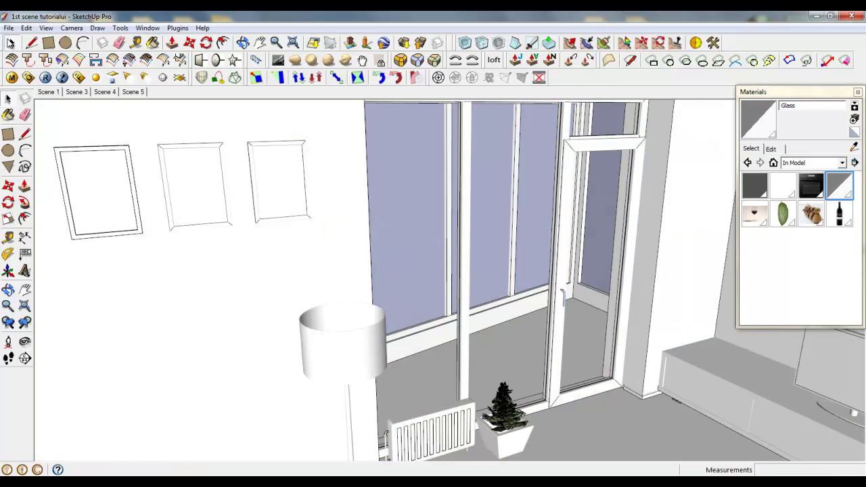
# Examine the balcony door frame, its glazed openings and the windows behind it, including from Scene 1
pyautogui.scroll(3, 489, 371)
pyautogui.moveTo(489, 371); pyautogui.dragTo(340, 347, button='middle')
pyautogui.scroll(-3, 340, 347)
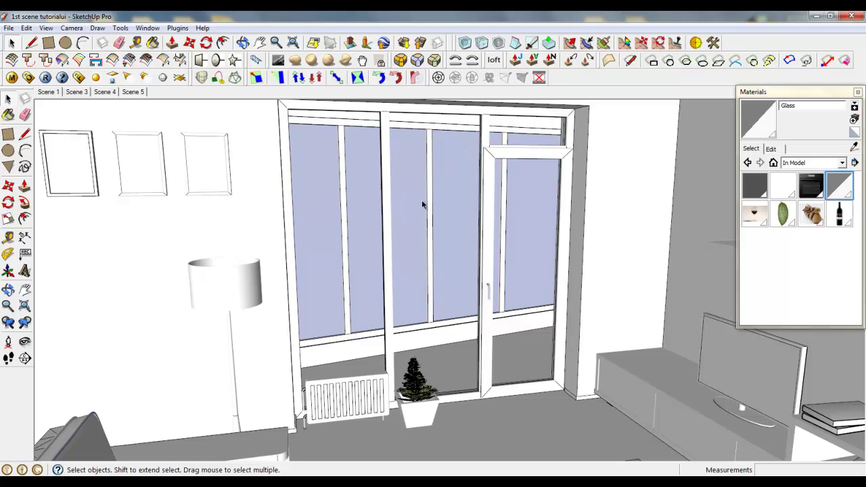
pyautogui.click(394, 116)
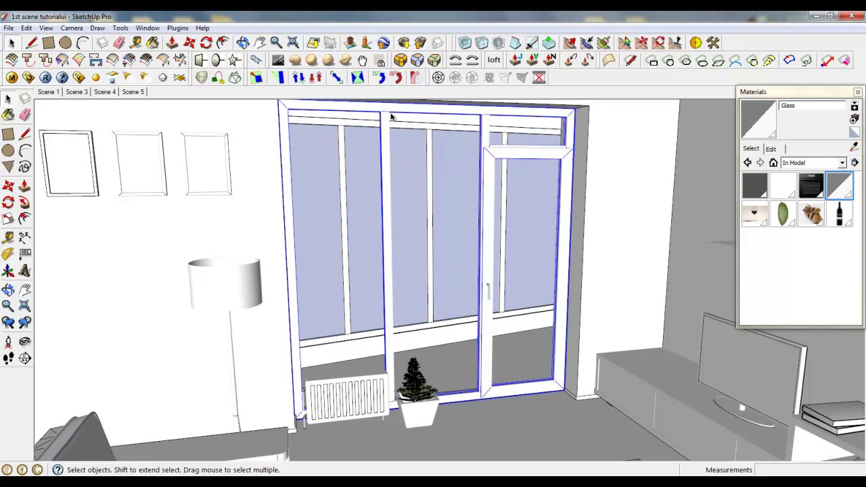
pyautogui.moveTo(398, 117); pyautogui.dragTo(459, 124, button='middle')
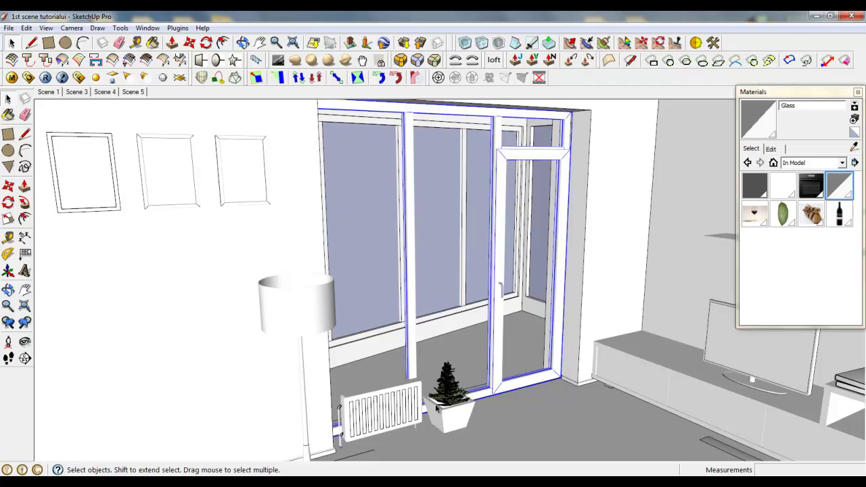
pyautogui.moveTo(431, 425); pyautogui.dragTo(267, 314, button='middle')
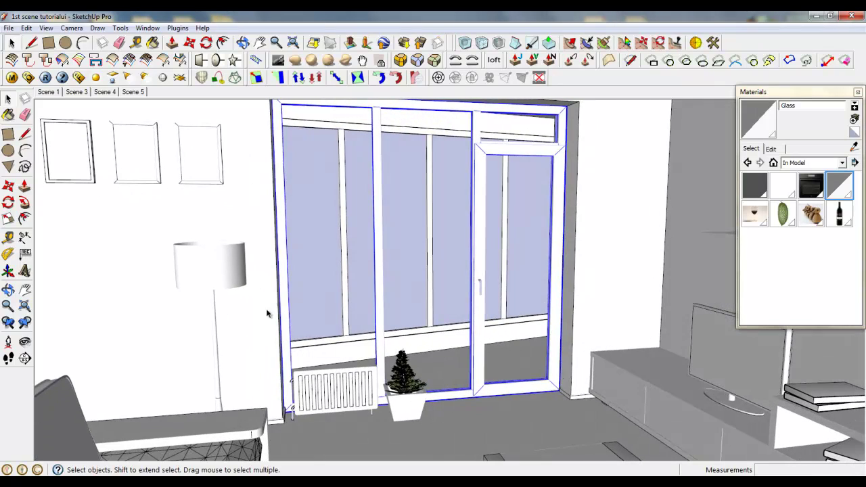
pyautogui.click(49, 92)
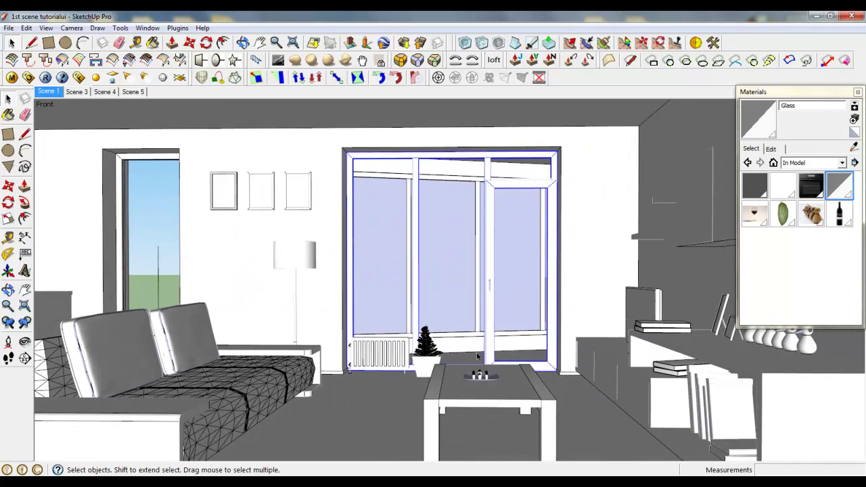
pyautogui.click(512, 353)
pyautogui.click(474, 368)
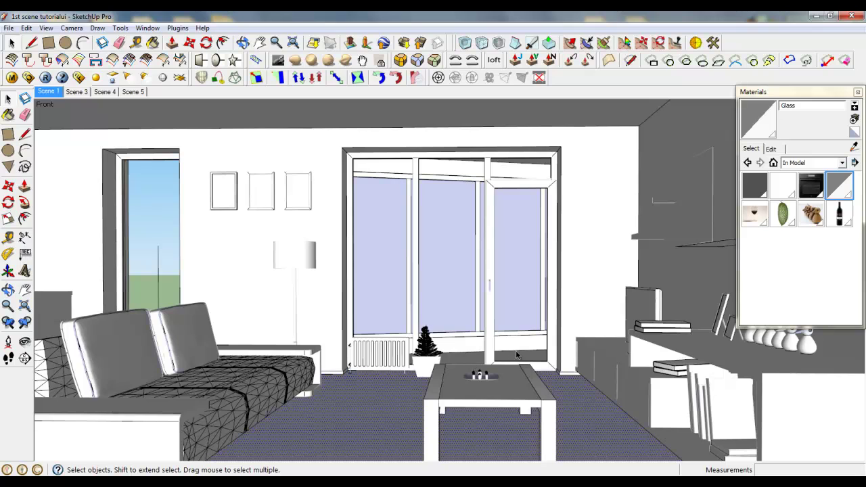
pyautogui.click(476, 357)
pyautogui.click(388, 396)
pyautogui.scroll(2, 388, 396)
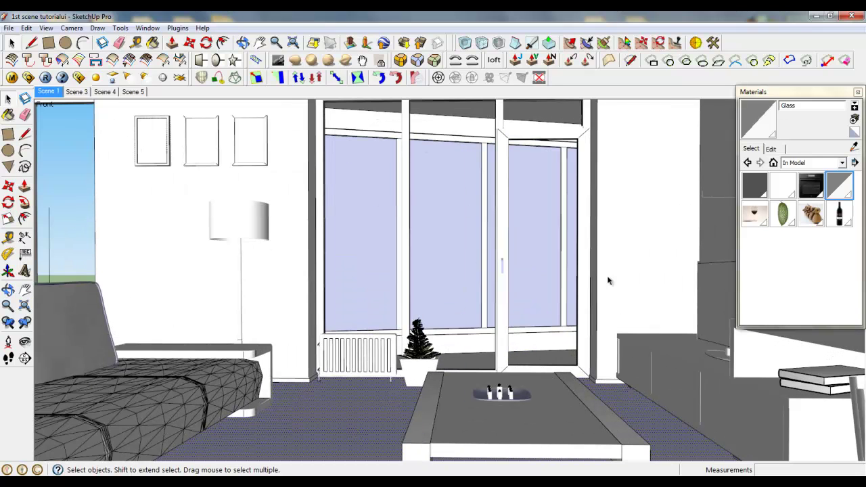
# Open the long balcony window group and paint its glass pane with the Glass material on the inner and outer sides
pyautogui.click(395, 209)
pyautogui.scroll(5, 395, 230)
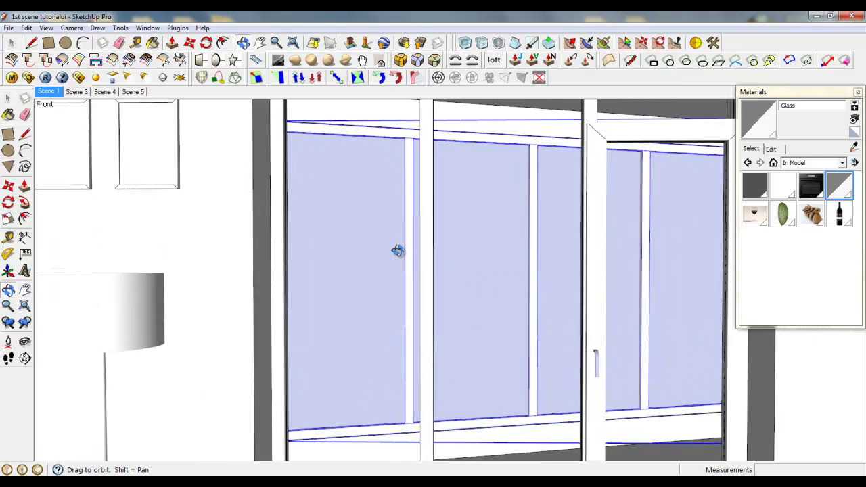
pyautogui.moveTo(397, 251); pyautogui.dragTo(352, 248, button='middle')
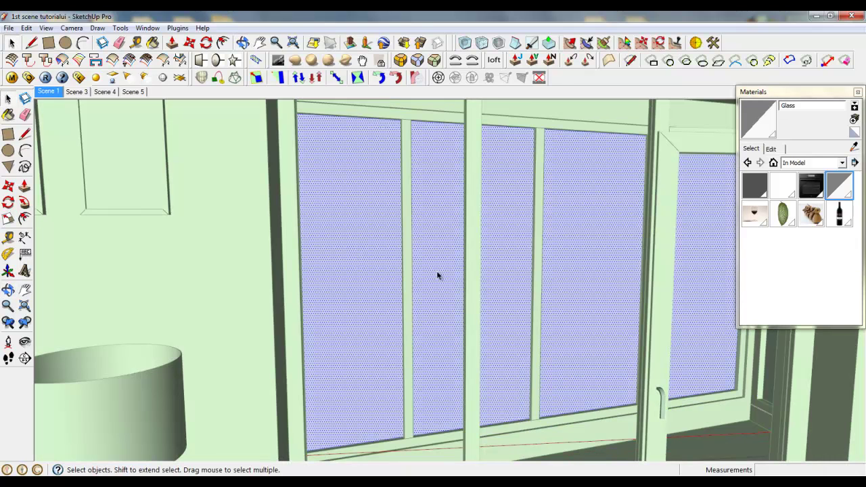
pyautogui.click(836, 188)
pyautogui.scroll(4, 626, 363)
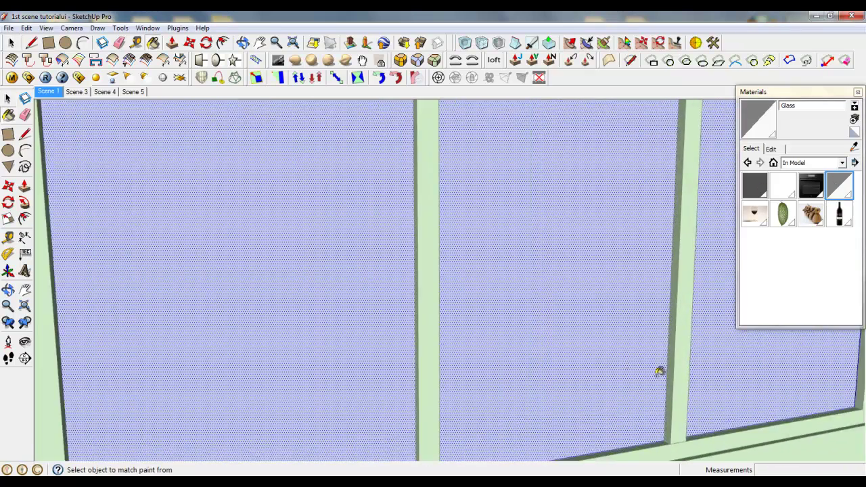
pyautogui.scroll(3, 659, 370)
pyautogui.moveTo(615, 392); pyautogui.dragTo(710, 415, button='middle')
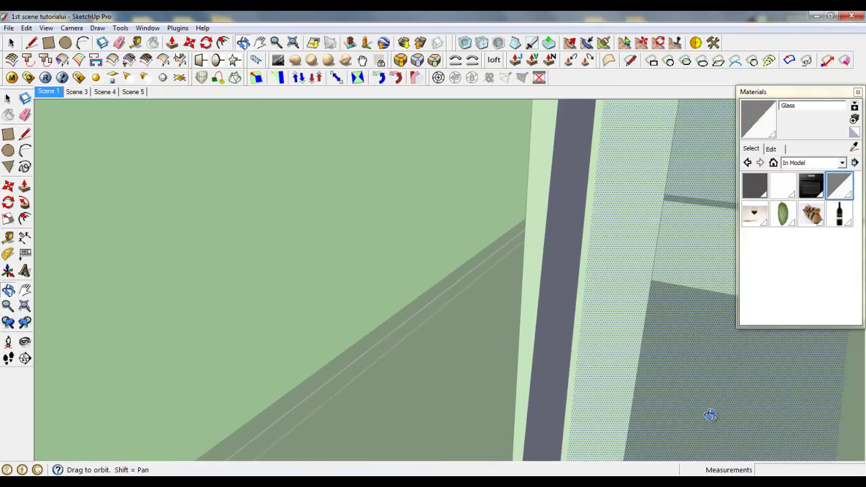
pyautogui.click(549, 358)
pyautogui.moveTo(591, 368); pyautogui.dragTo(767, 401, button='middle')
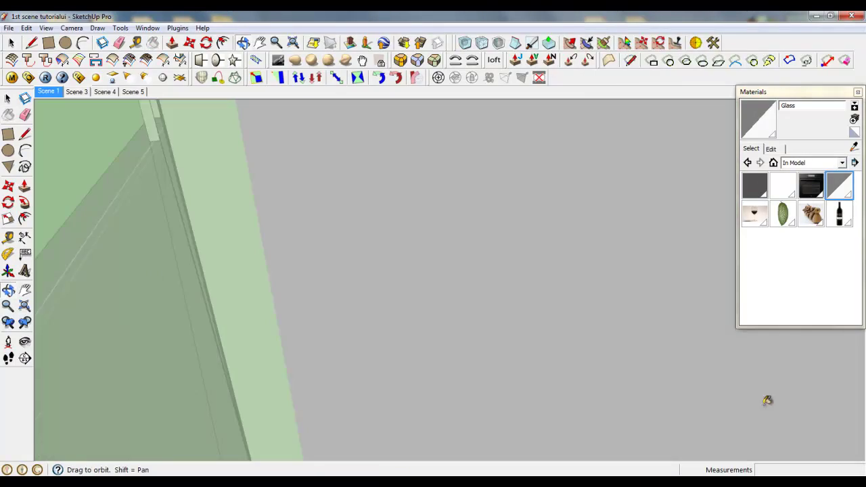
pyautogui.moveTo(410, 340)
pyautogui.mouseDown(button='middle')
pyautogui.moveTo(574, 352)
pyautogui.moveTo(375, 321)
pyautogui.moveTo(726, 335)
pyautogui.mouseUp(button='middle')
# Close the long balcony window's group with the balcony's side window in view from outside
pyautogui.click(12, 43)
pyautogui.scroll(-3, 506, 442)
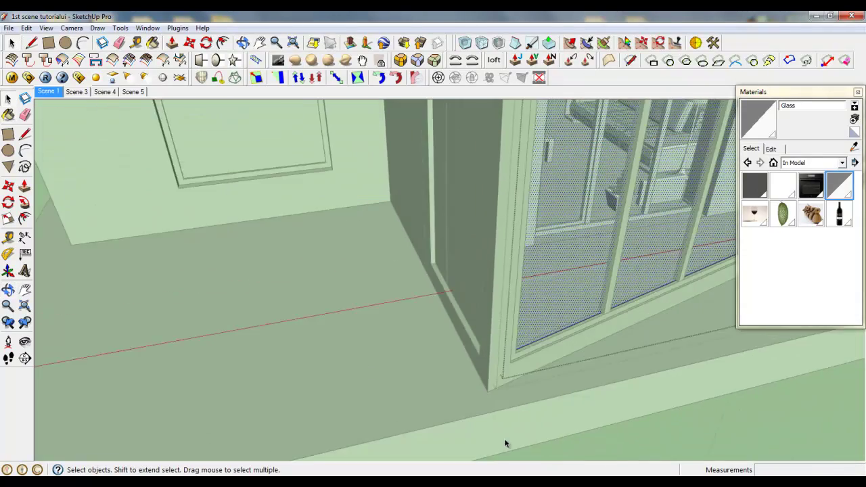
pyautogui.scroll(-3, 504, 438)
pyautogui.moveTo(504, 438); pyautogui.dragTo(503, 351, button='middle')
pyautogui.rightClick(540, 244)
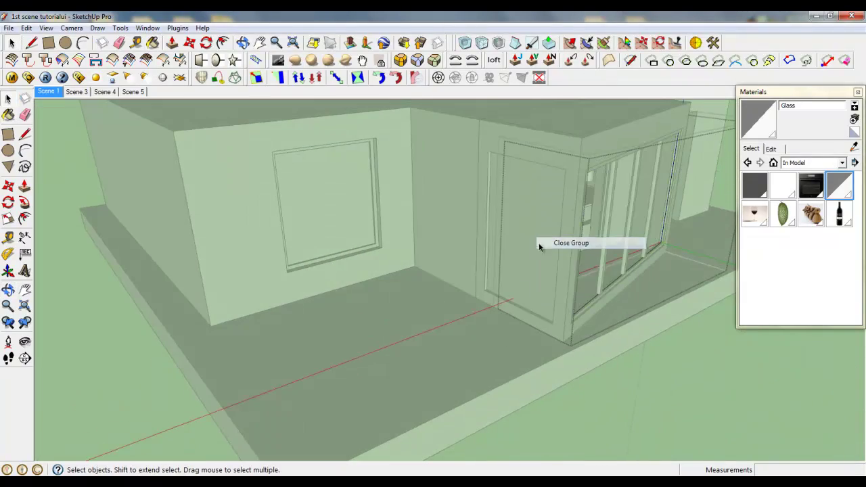
pyautogui.click(539, 244)
# Paint the balcony side window's glass pane with the Glass material, then show Scene 5
pyautogui.click(518, 232)
pyautogui.click(839, 186)
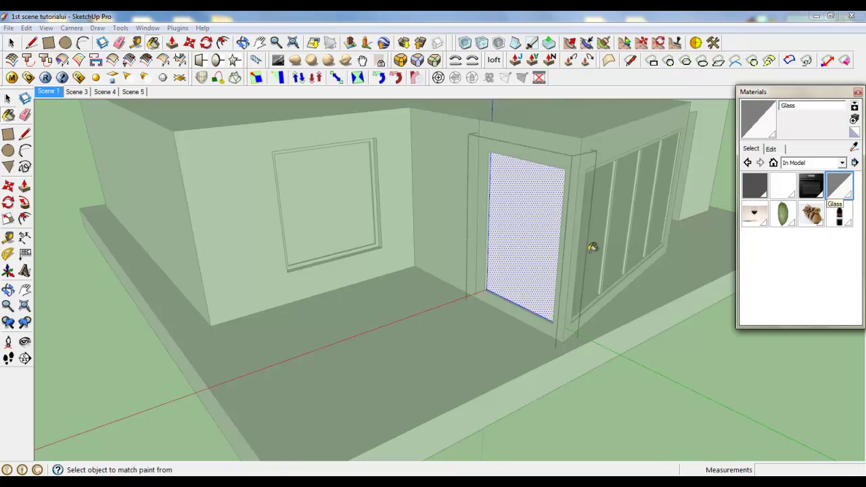
pyautogui.click(498, 251)
pyautogui.scroll(8, 487, 290)
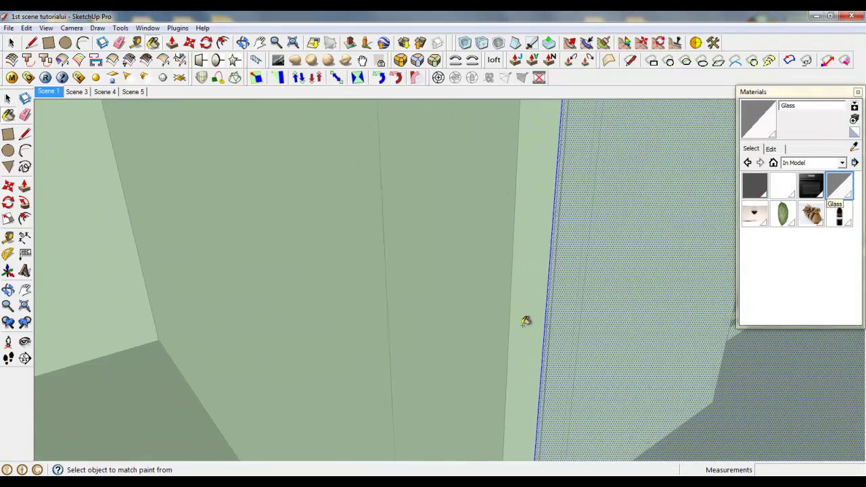
pyautogui.moveTo(526, 321)
pyautogui.mouseDown(button='middle')
pyautogui.moveTo(535, 346)
pyautogui.moveTo(336, 311)
pyautogui.mouseUp(button='middle')
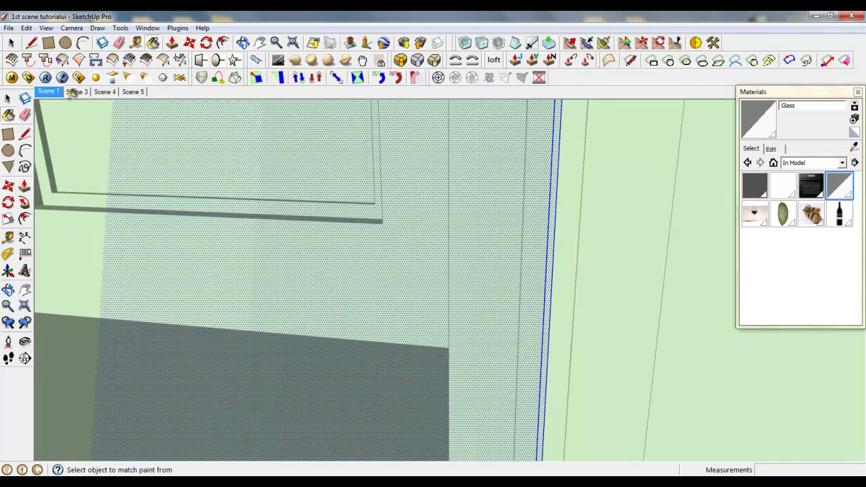
pyautogui.click(133, 94)
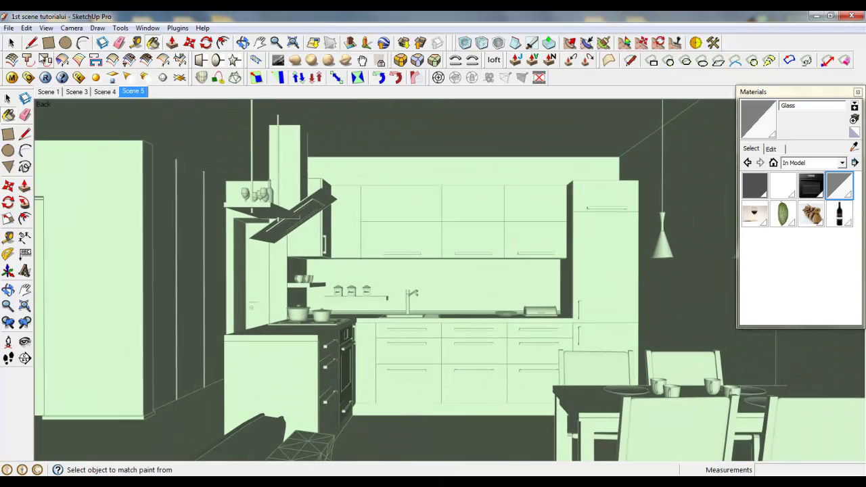
# Close the open window group and start a V-Ray render of Scene 5
pyautogui.press('space')
pyautogui.rightClick(380, 169)
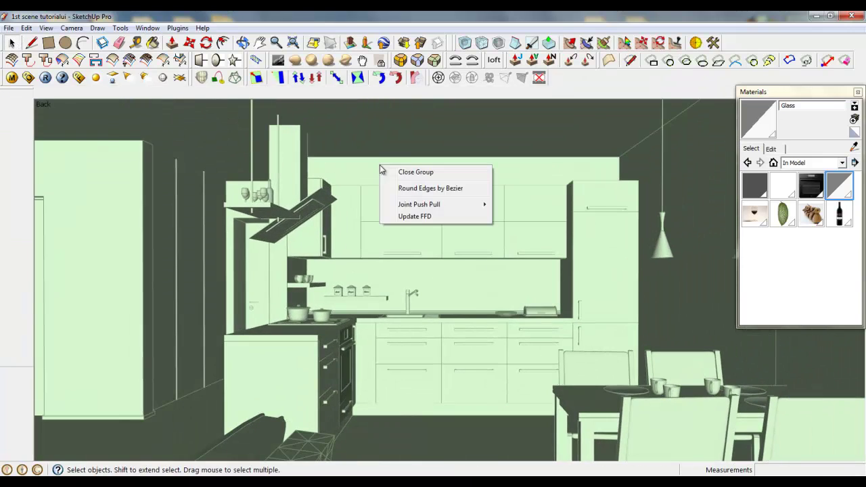
pyautogui.click(381, 171)
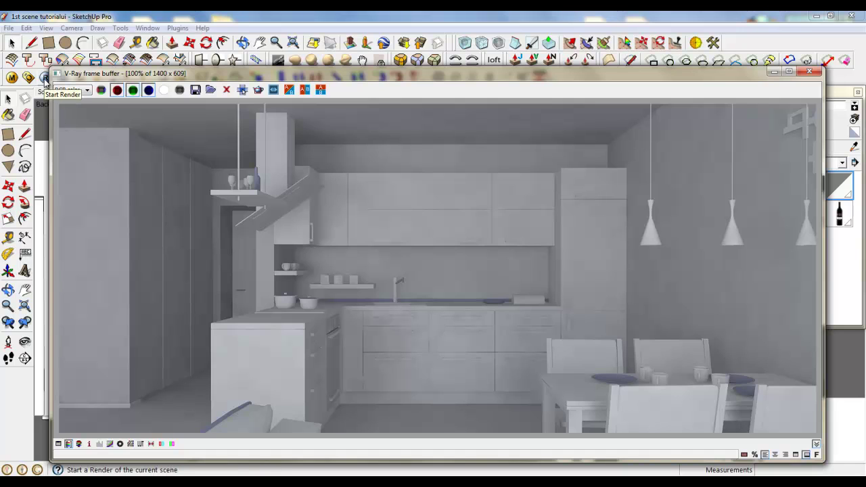
pyautogui.moveTo(152, 77); pyautogui.dragTo(148, 63)
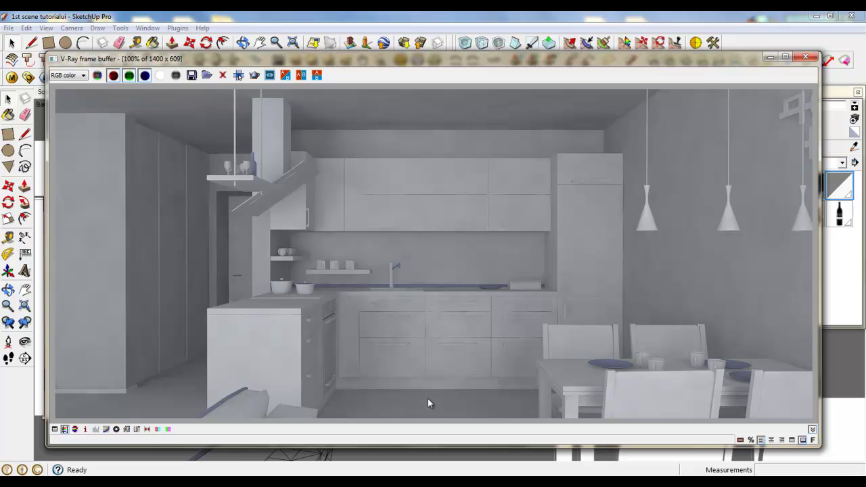
# Inspect the render's ZDepth channel, return to RGB color and close the frame buffer
pyautogui.click(80, 76)
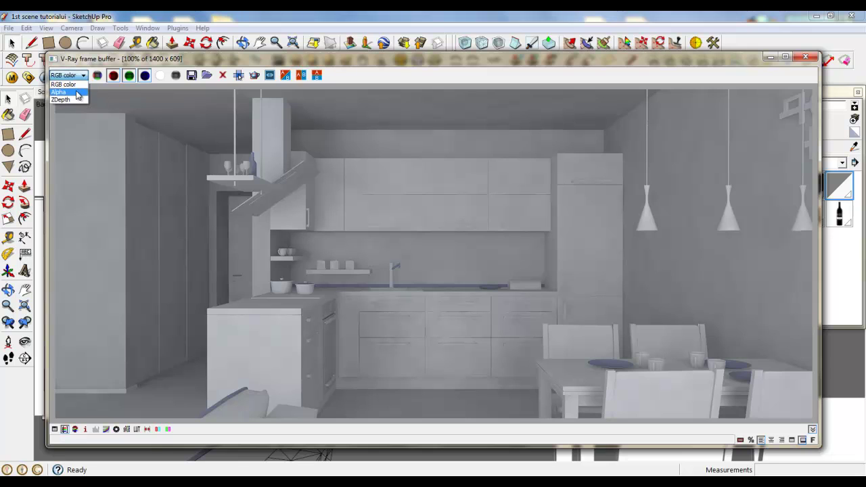
pyautogui.click(78, 102)
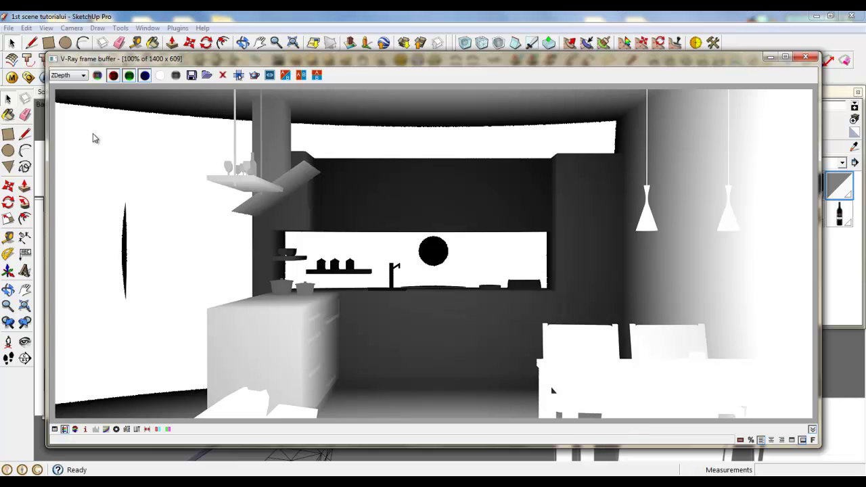
pyautogui.click(75, 76)
pyautogui.click(68, 86)
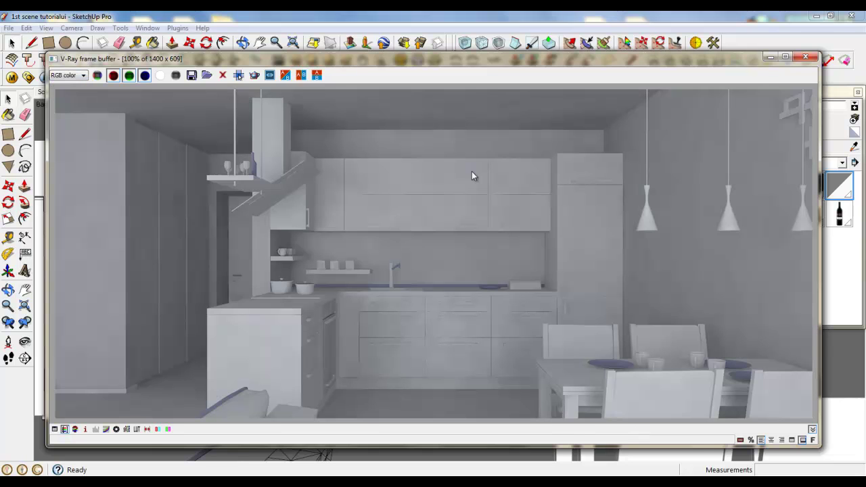
pyautogui.click(812, 59)
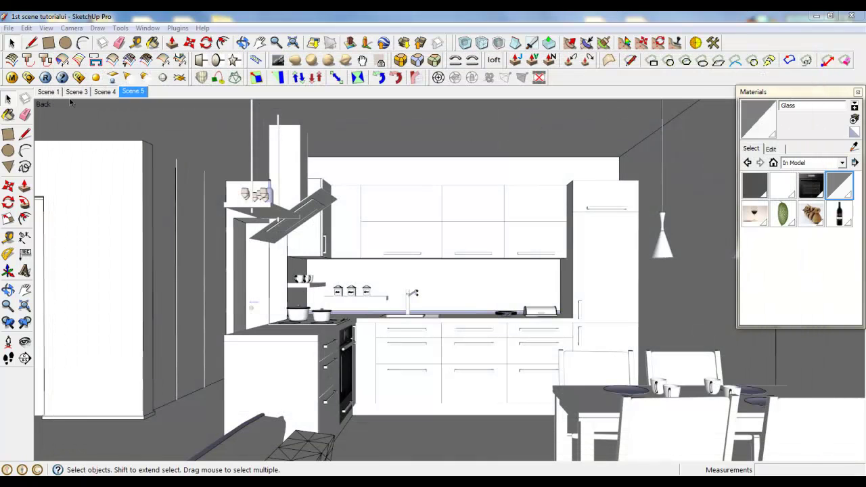
# Set the physical camera's zoom factor to 1.3 and lower its shutter speed in the V-Ray render options
pyautogui.click(28, 77)
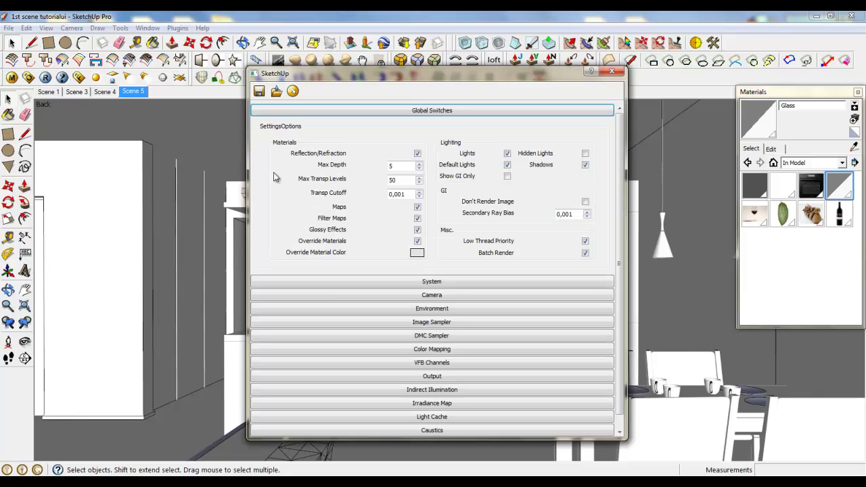
pyautogui.click(451, 111)
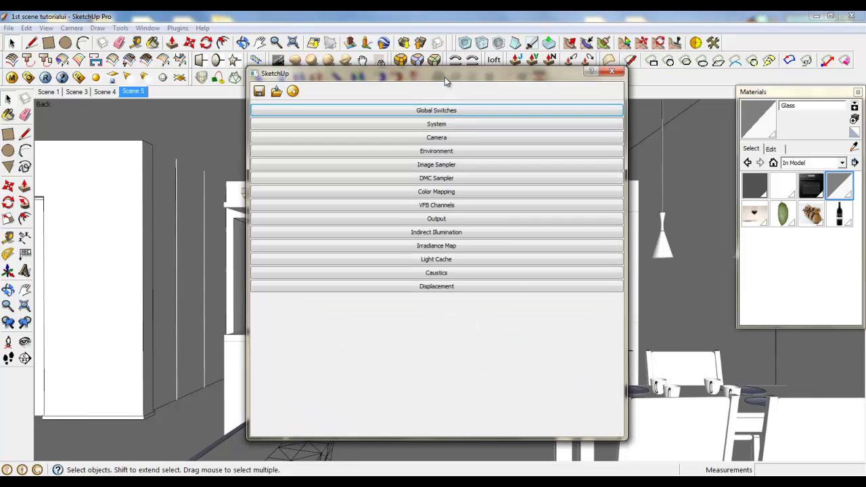
pyautogui.moveTo(447, 76); pyautogui.dragTo(448, 58)
pyautogui.click(438, 125)
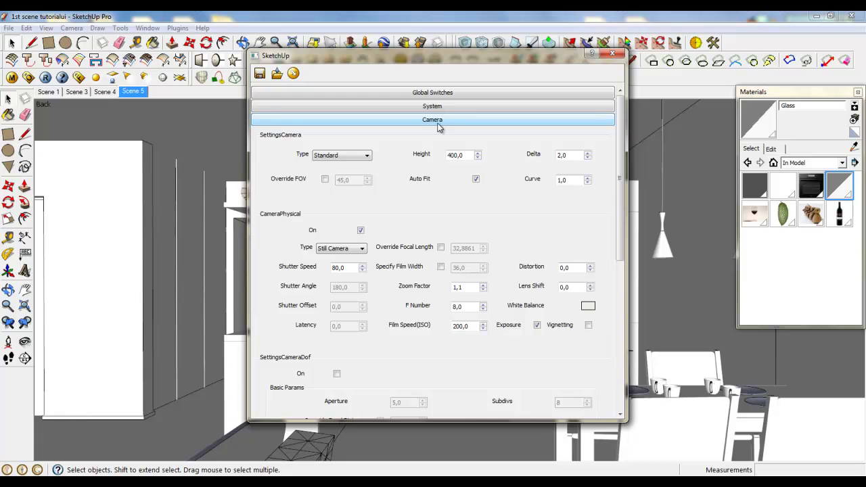
pyautogui.click(465, 288)
pyautogui.doubleClick(465, 288)
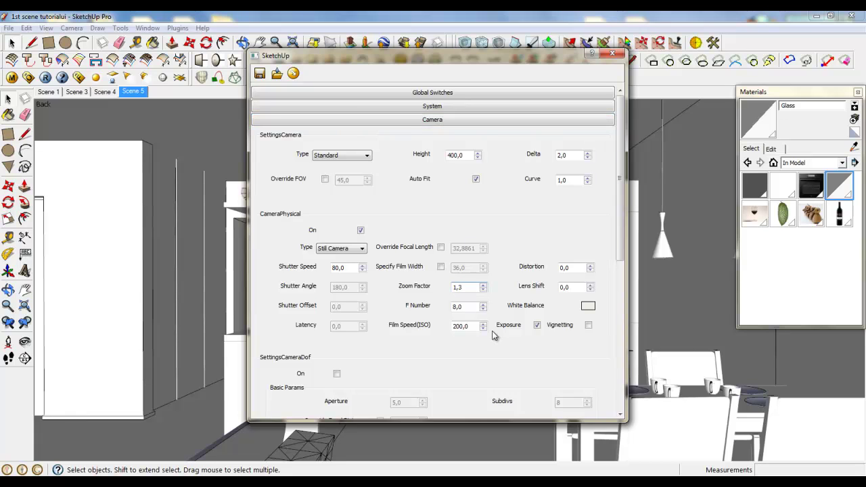
pyautogui.doubleClick(338, 266)
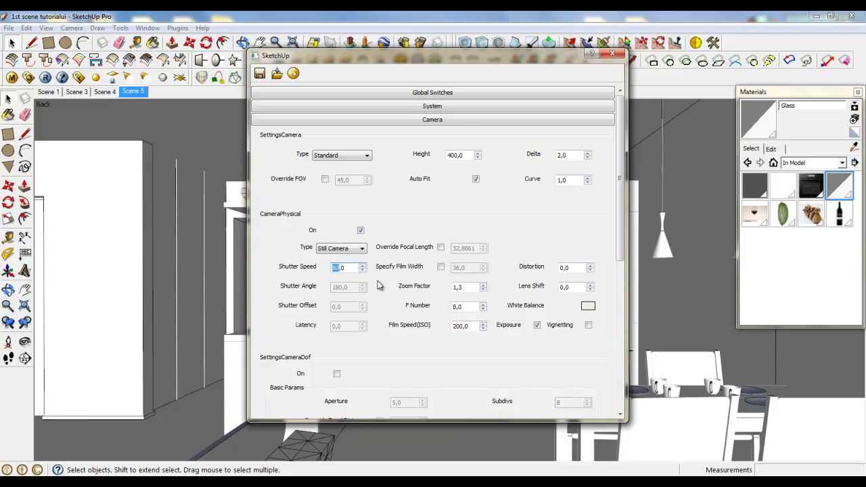
pyautogui.write('7')
pyautogui.click(430, 122)
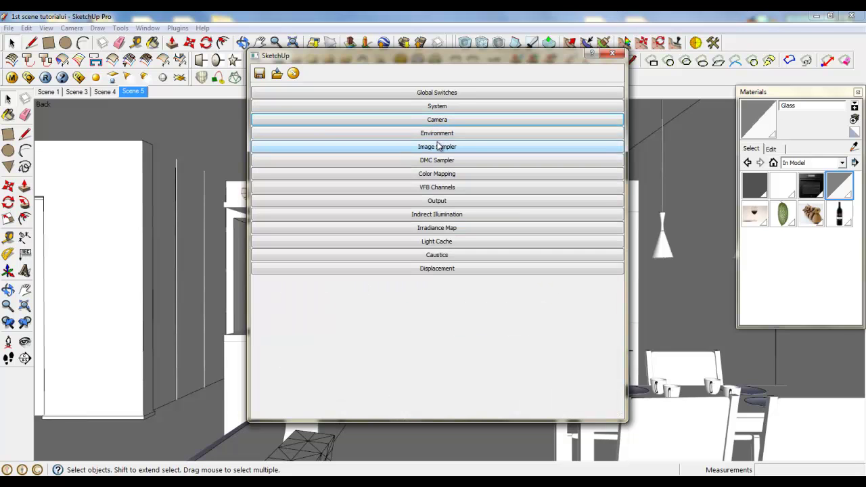
# Select ZDepth among the VFB channels and set Z-Depth Black to 260
pyautogui.click(440, 190)
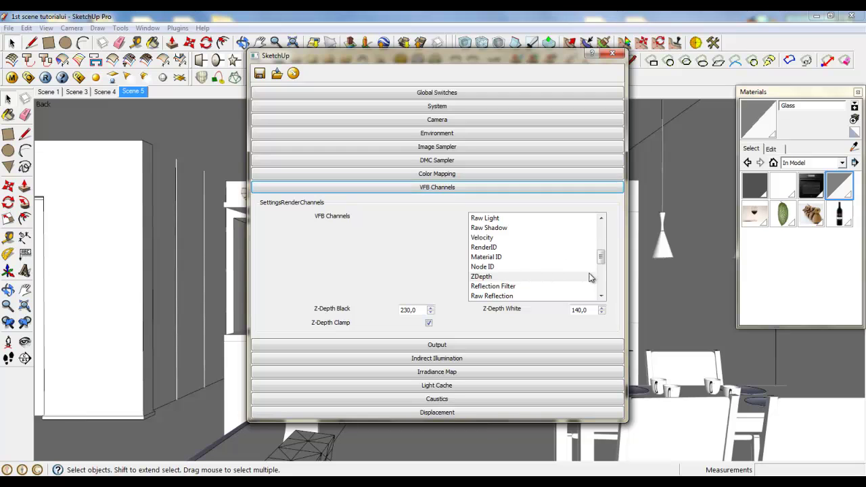
pyautogui.click(492, 276)
pyautogui.click(479, 282)
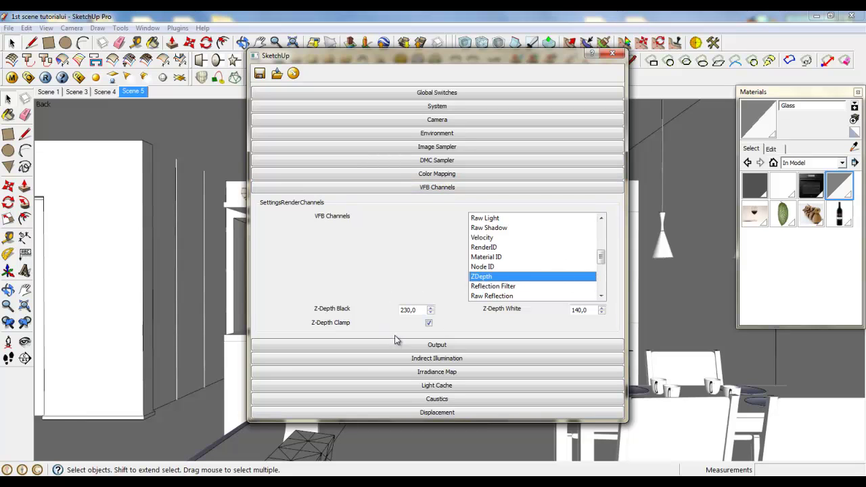
pyautogui.moveTo(414, 310); pyautogui.dragTo(389, 314)
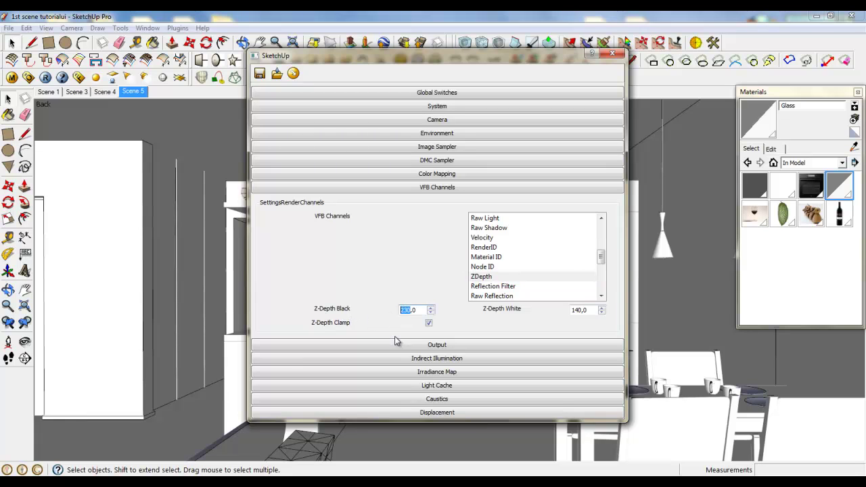
pyautogui.write('260')
# Render Scene 5 again, compare its ZDepth channel with the RGB color image, and close the frame buffer
pyautogui.click(46, 78)
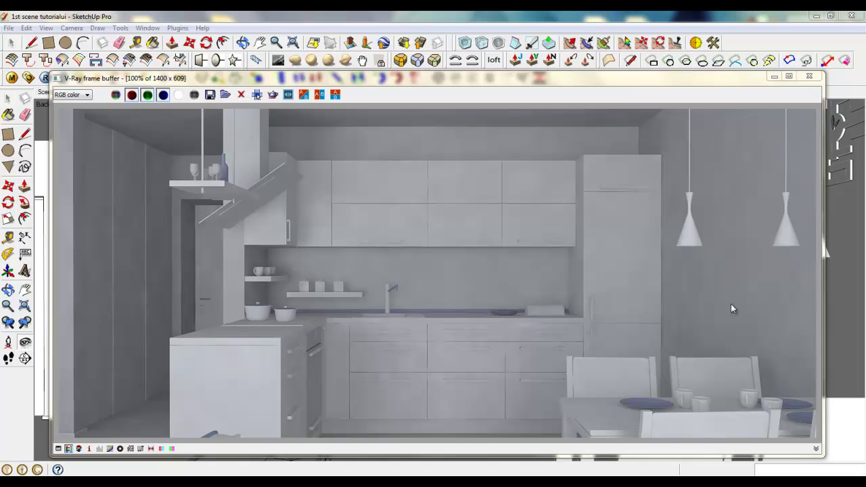
pyautogui.click(81, 94)
pyautogui.click(76, 121)
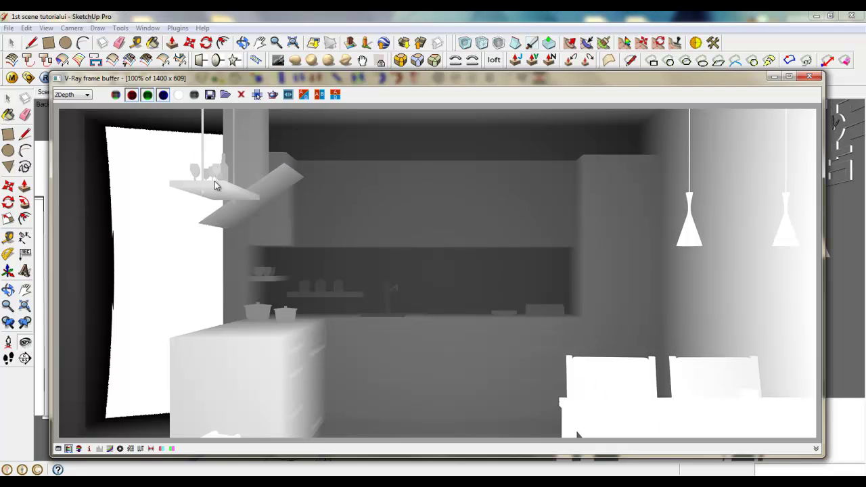
pyautogui.click(80, 95)
pyautogui.click(74, 104)
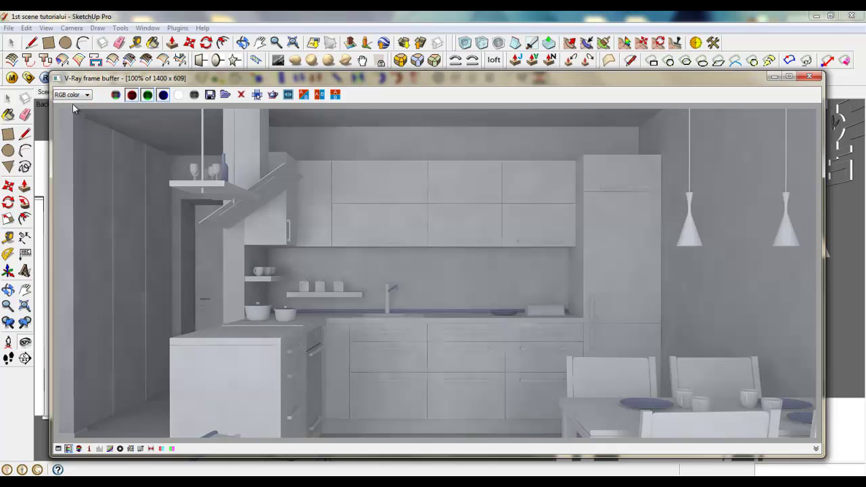
pyautogui.click(809, 76)
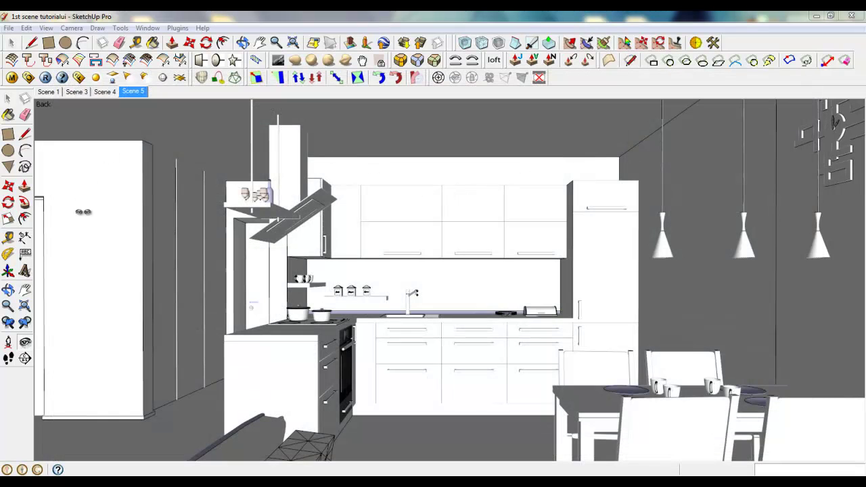
# Reopen the V-Ray render options for further adjustments
pyautogui.click(28, 77)
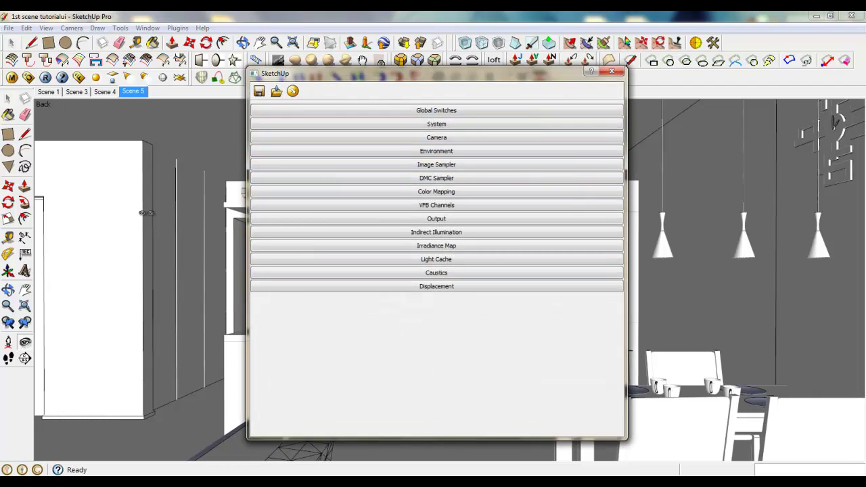
pyautogui.click(8, 356)
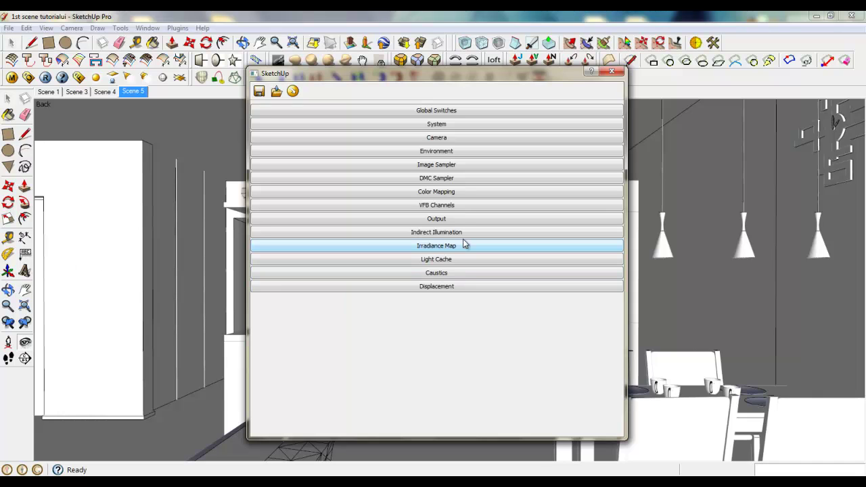
pyautogui.moveTo(429, 74); pyautogui.dragTo(437, 67)
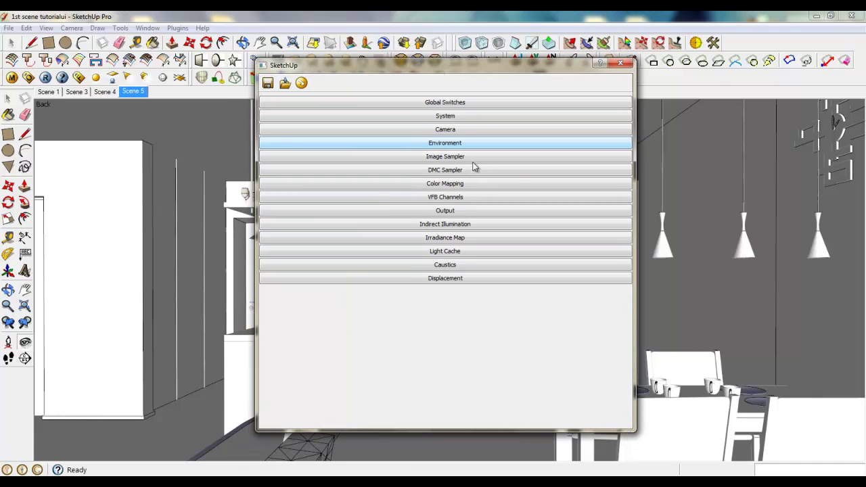